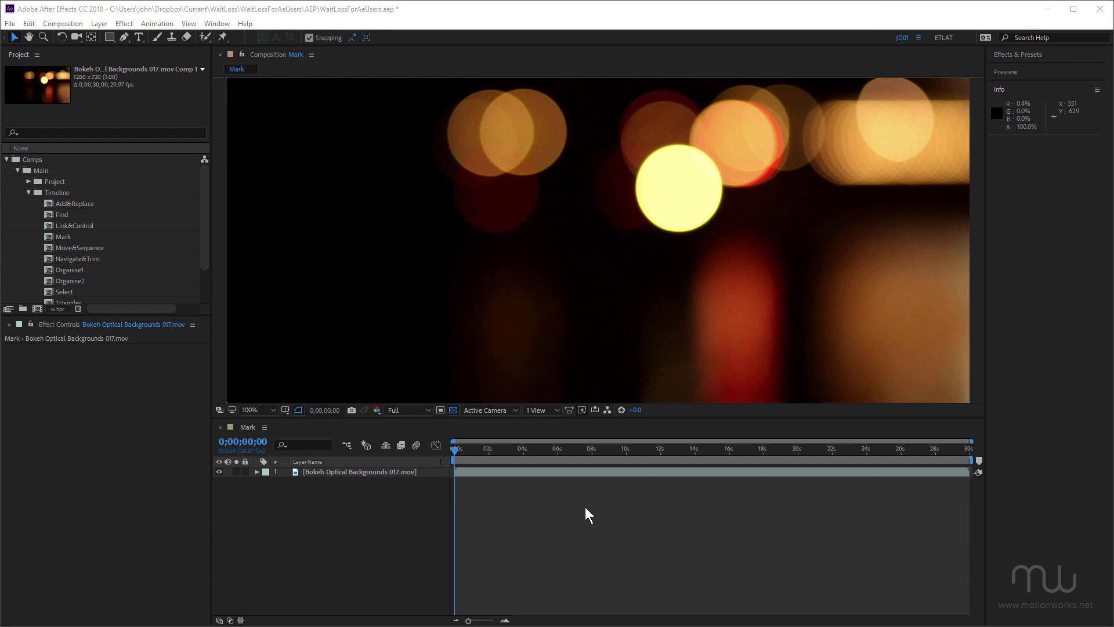
- Add a composition marker at 0;00;10;05 with the comment 'Marker'
{"action": "left_click", "coordinate": [629, 449]}
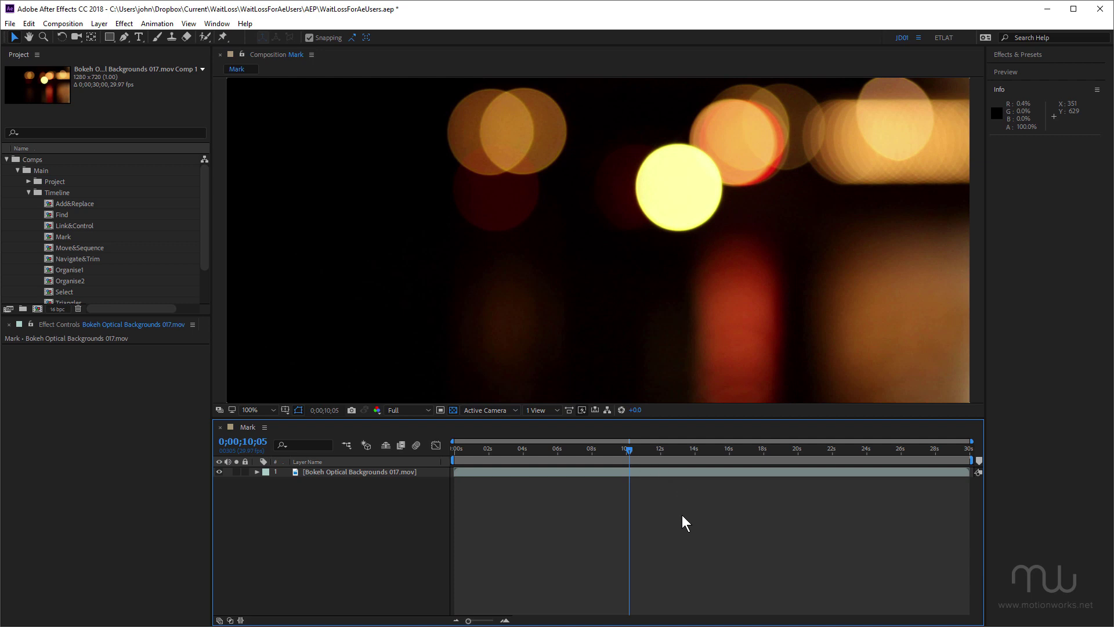
{"action": "key", "text": "KP_Multiply"}
{"action": "key", "text": "alt+KP_Multiply"}
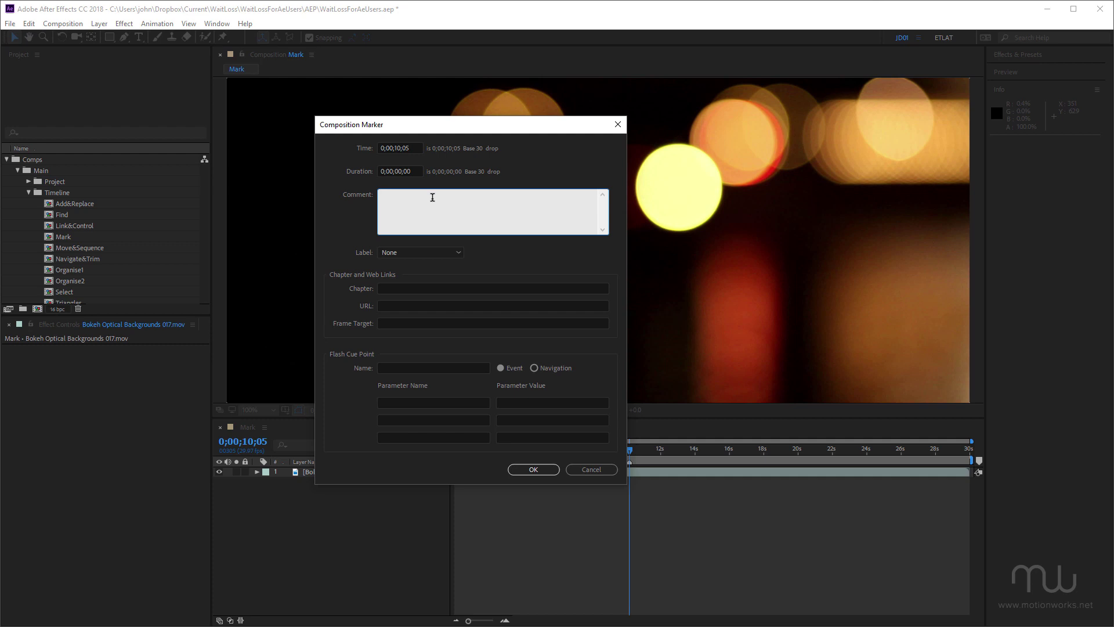
{"action": "type", "text": "Marker"}
{"action": "key", "text": "Return"}
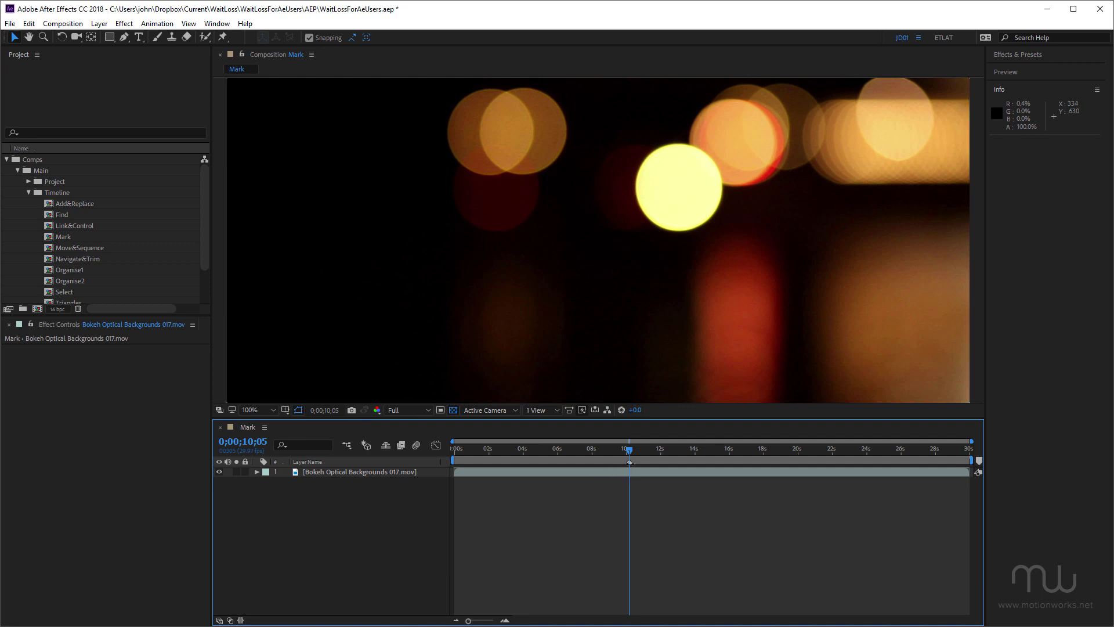
- Open the marker settings twice more and dismiss them without adding anything
{"action": "key", "text": "alt+KP_Multiply"}
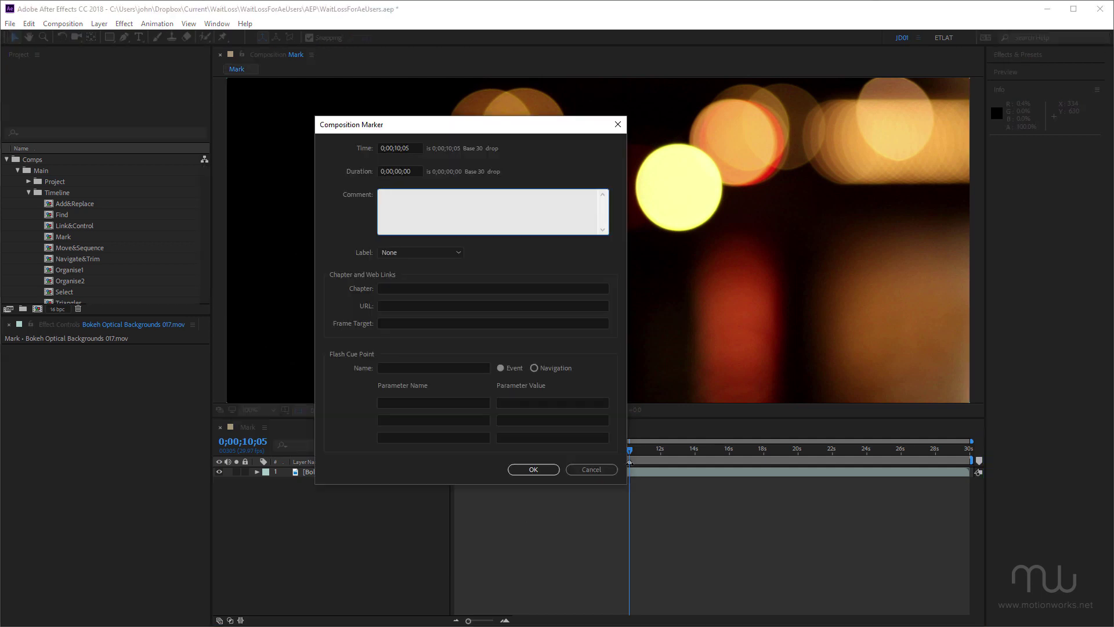
{"action": "left_click", "coordinate": [605, 468]}
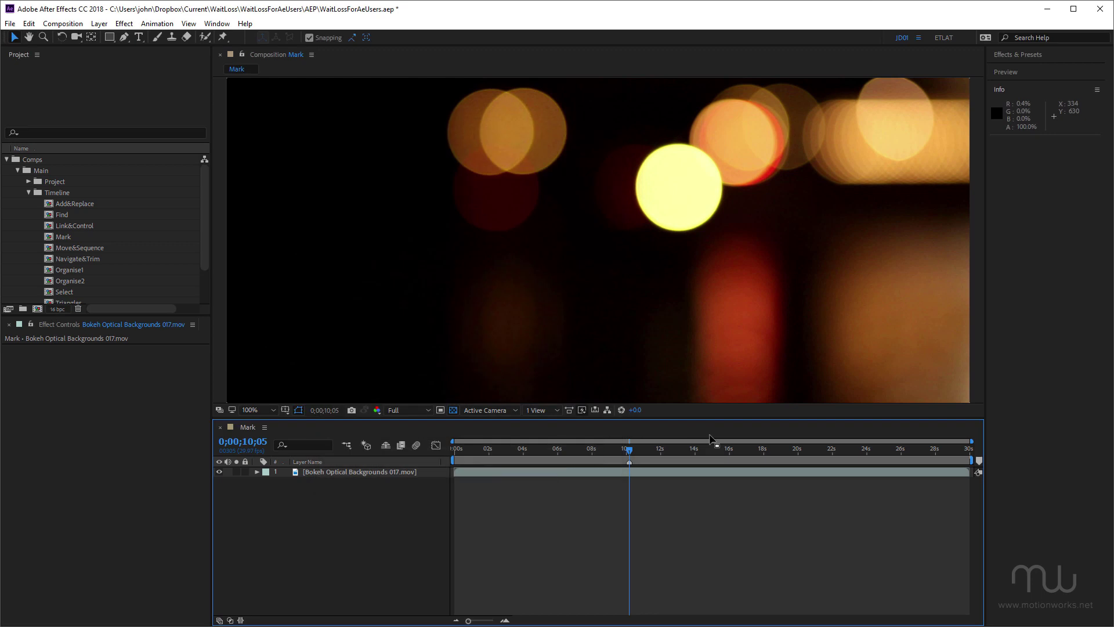
{"action": "key", "text": "alt+KP_Multiply"}
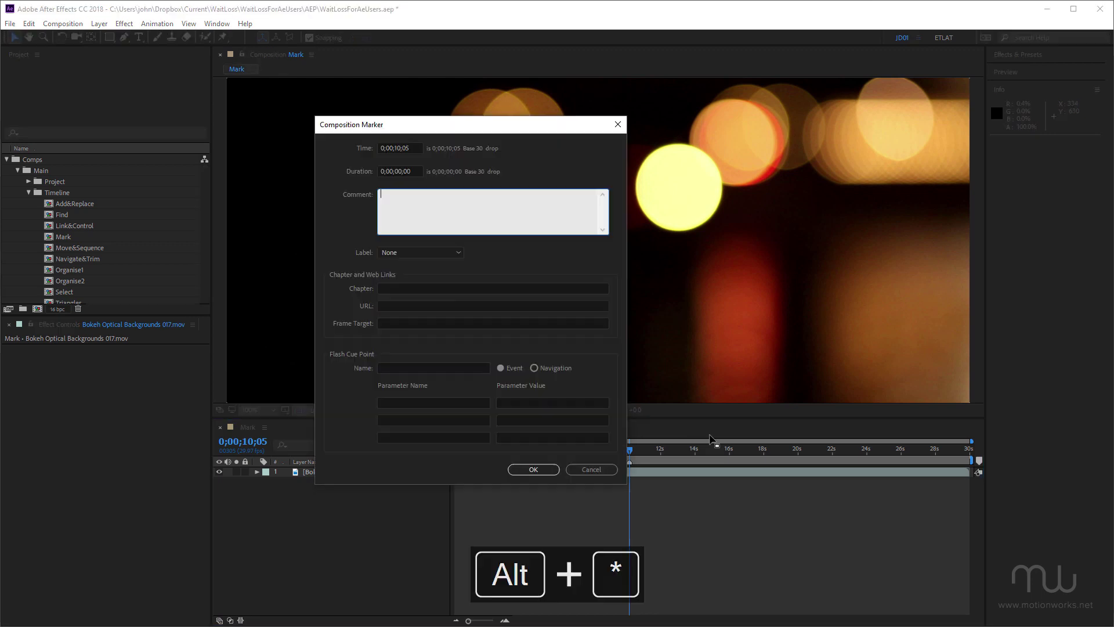
{"action": "key", "text": "Escape"}
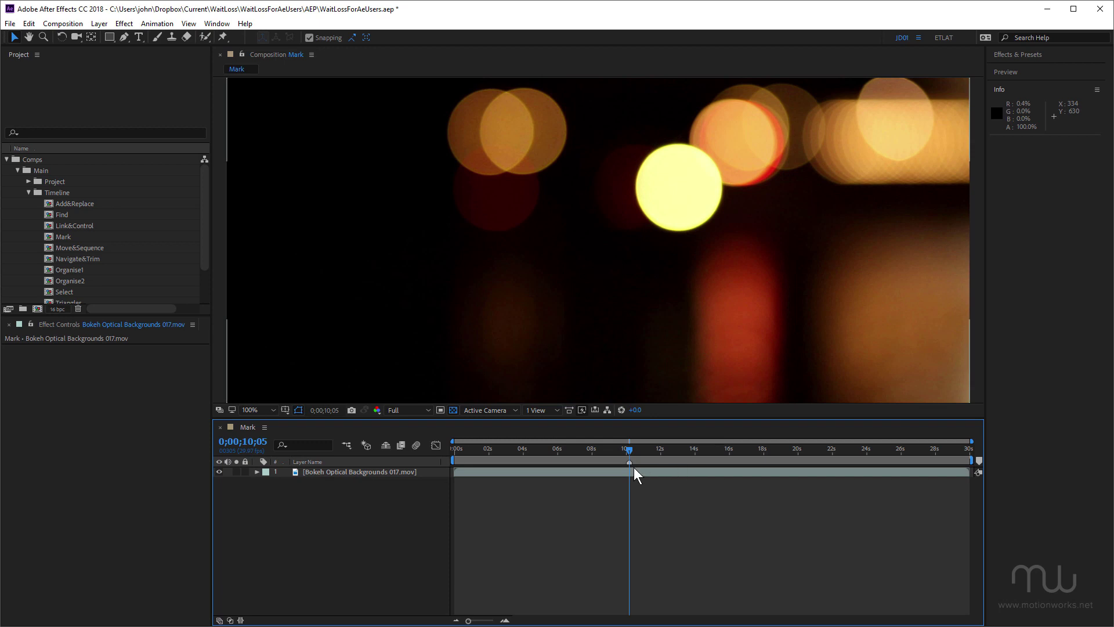
{"action": "key", "text": "ctrl"}
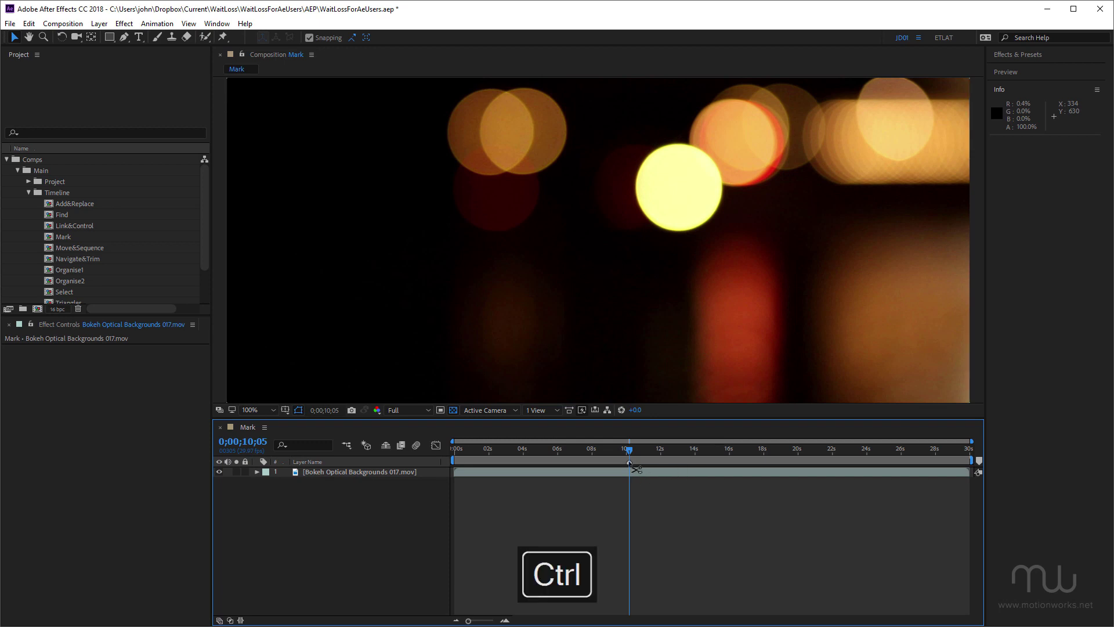
- Delete the 10;05 marker and add numbered markers 0, 1, 2, 9 at 2;00, 5;02, 8;19, 16;25
{"action": "left_click", "coordinate": [630, 464], "text": "ctrl"}
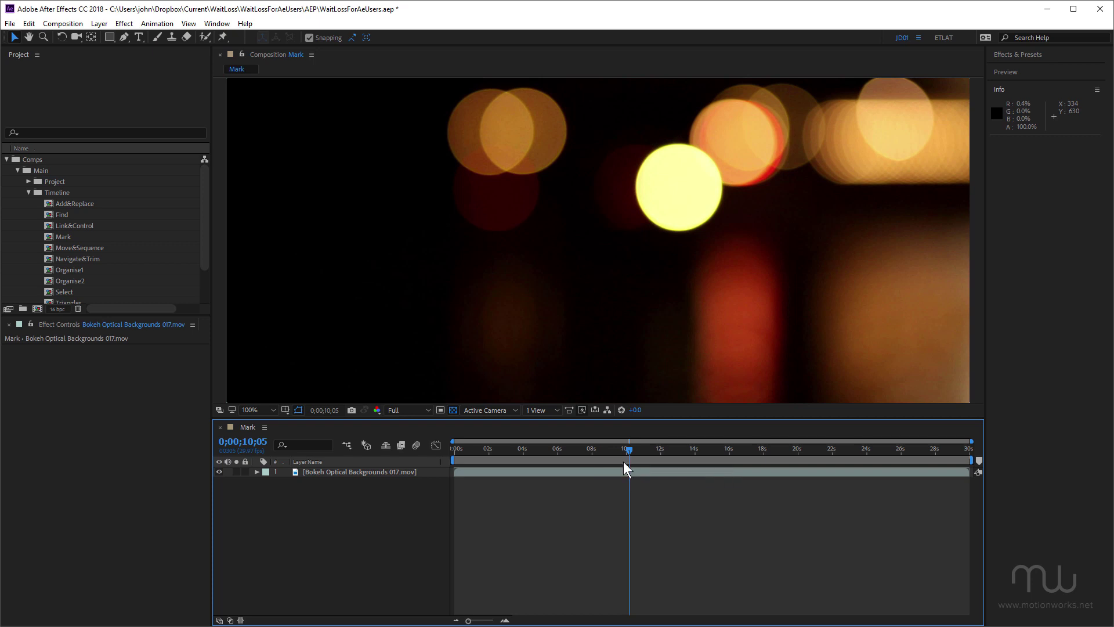
{"action": "left_click", "coordinate": [490, 447]}
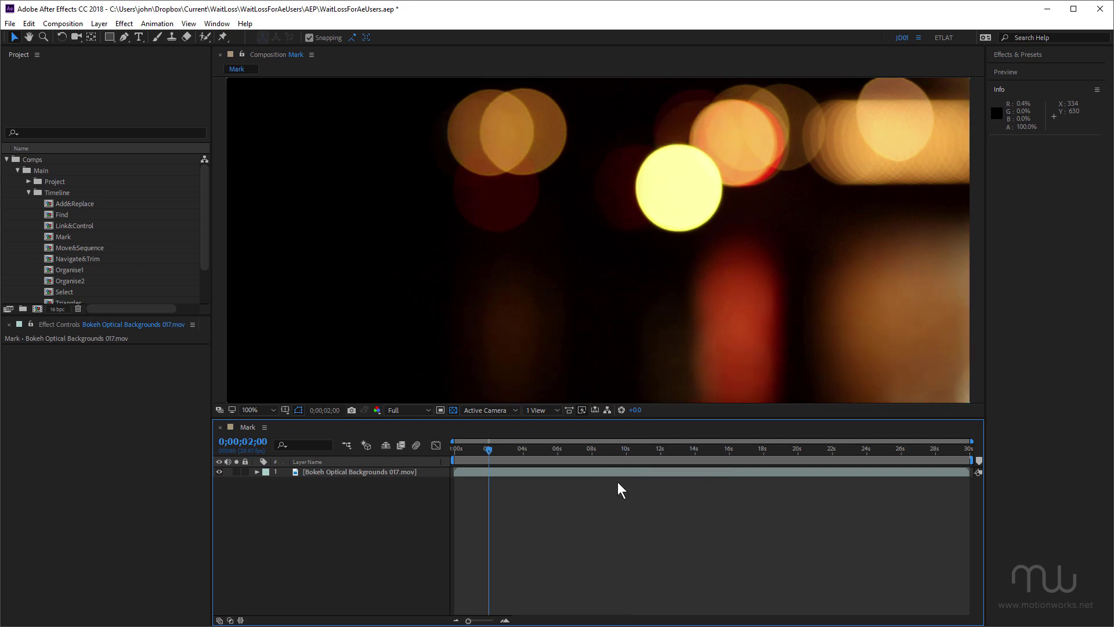
{"action": "key", "text": "shift+0"}
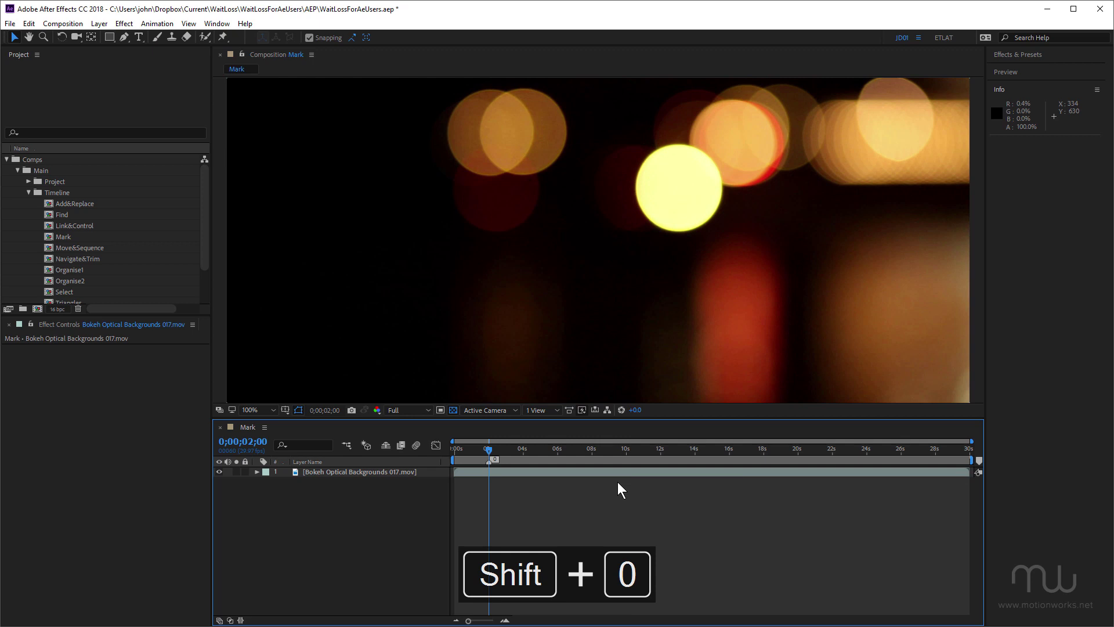
{"action": "left_click", "coordinate": [541, 450]}
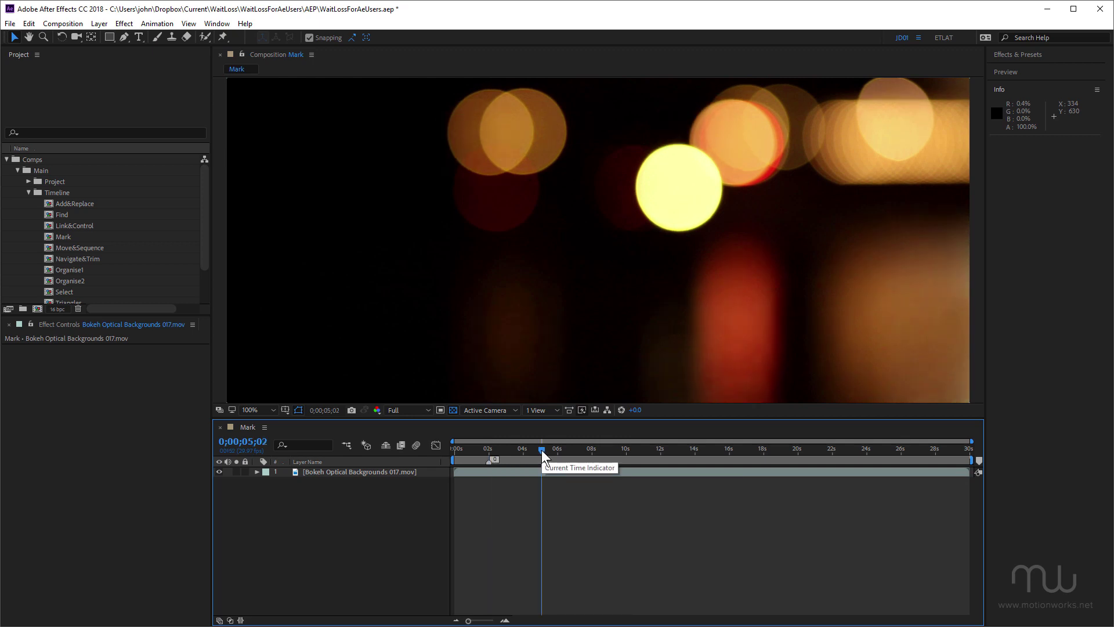
{"action": "key", "text": "shift+1"}
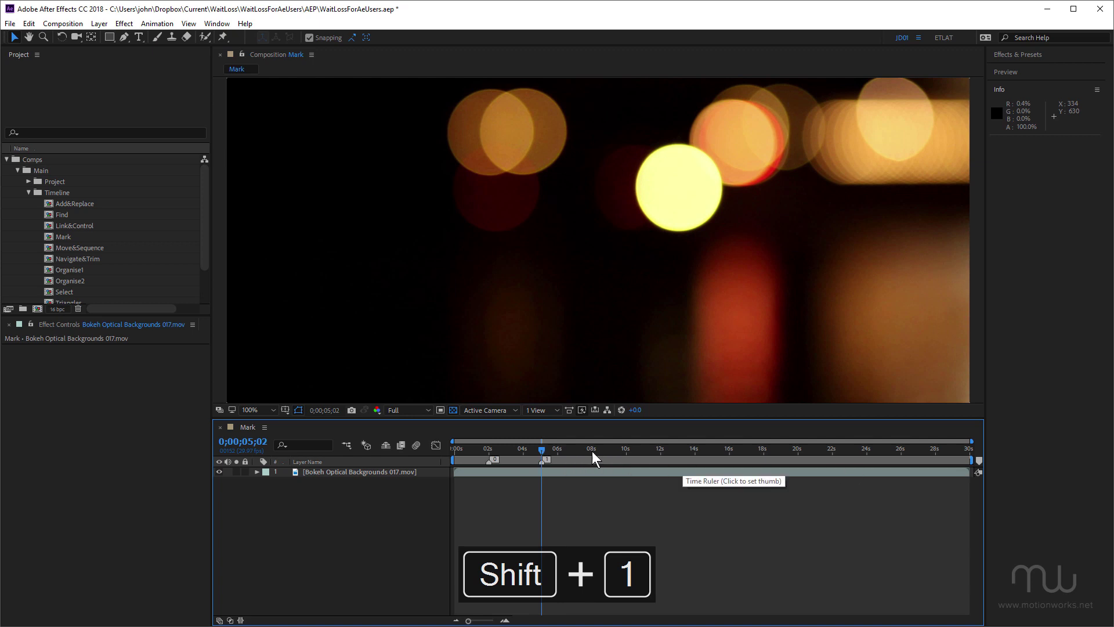
{"action": "left_click", "coordinate": [603, 450]}
{"action": "key", "text": "shift+2"}
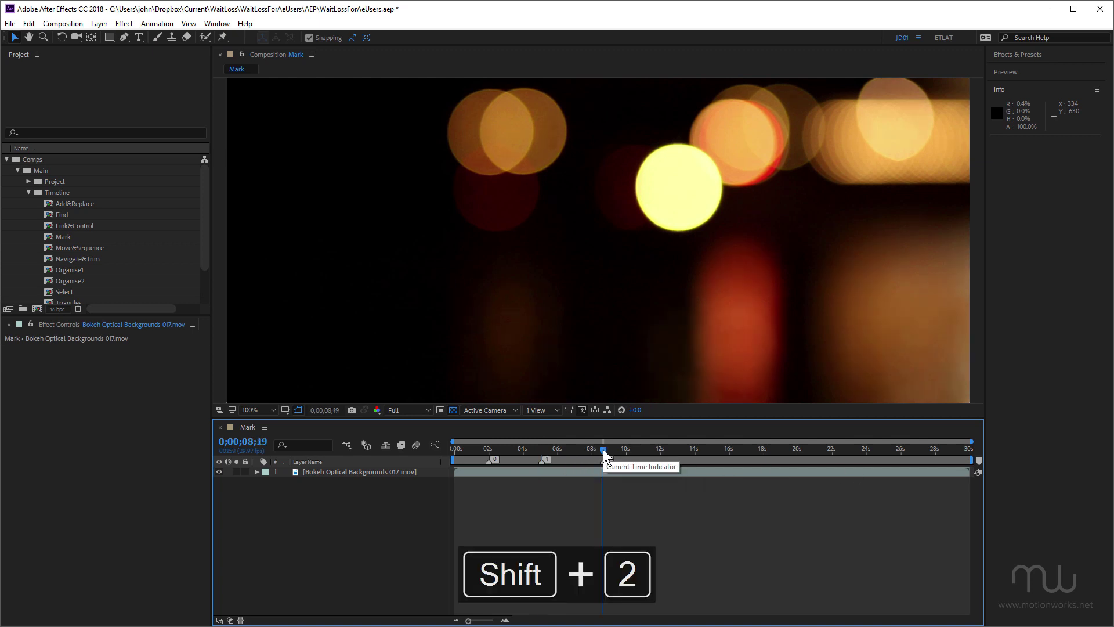
{"action": "left_click", "coordinate": [744, 450]}
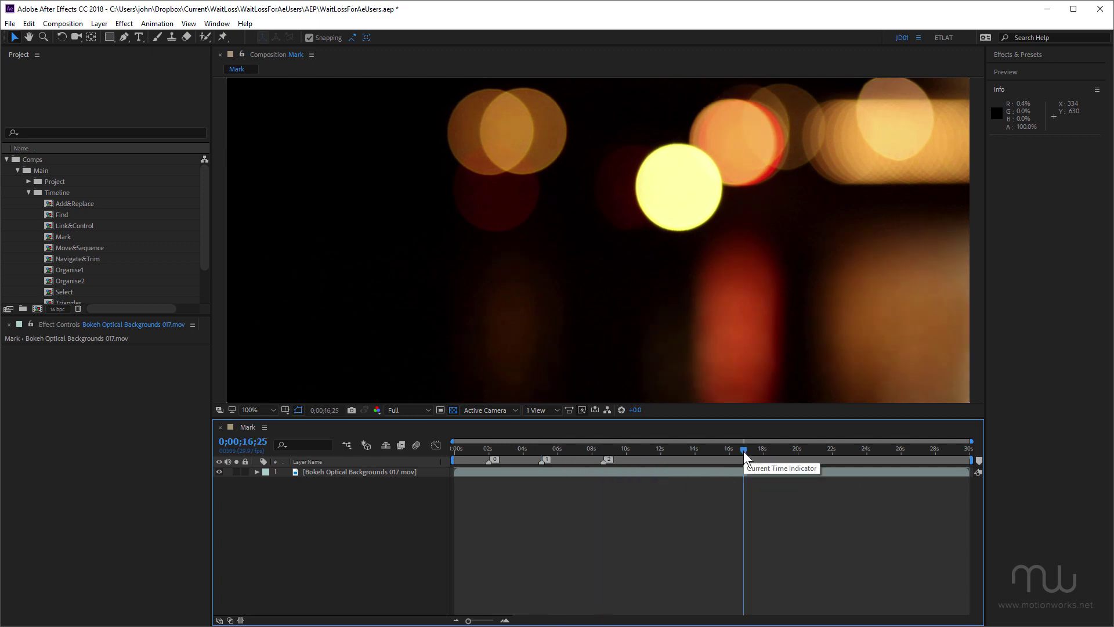
{"action": "key", "text": "shift+9"}
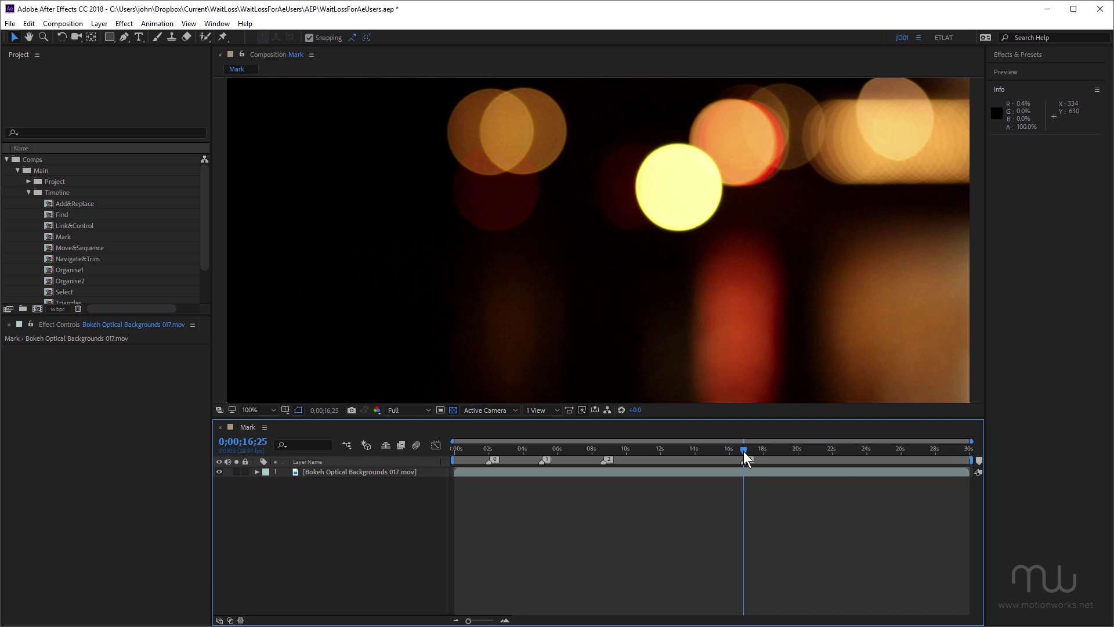
- Jump between composition markers 2, 1, 0 and 9 with the number keys
{"action": "key", "text": "2"}
{"action": "key", "text": "1"}
{"action": "key", "text": "0"}
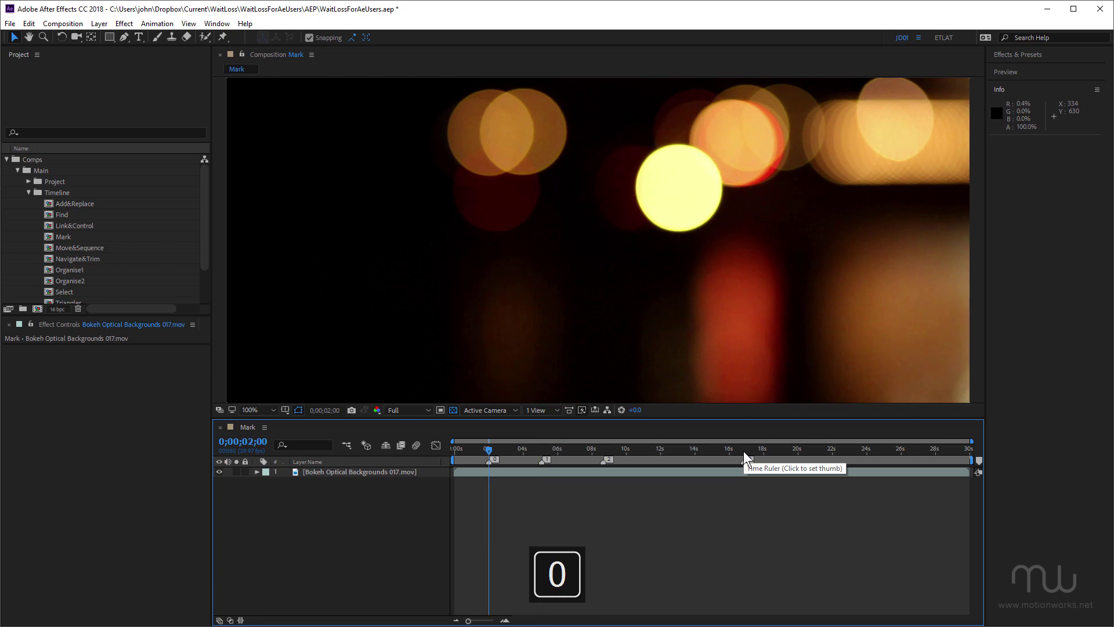
{"action": "key", "text": "9"}
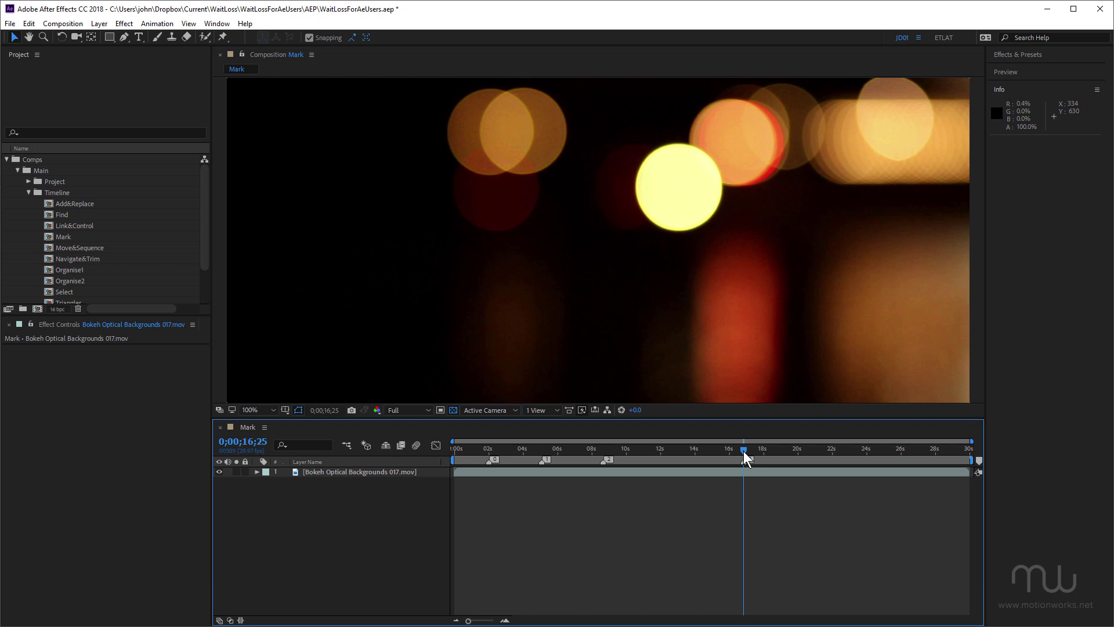
- Give composition marker 9 the Red label
{"action": "double_click", "coordinate": [745, 460]}
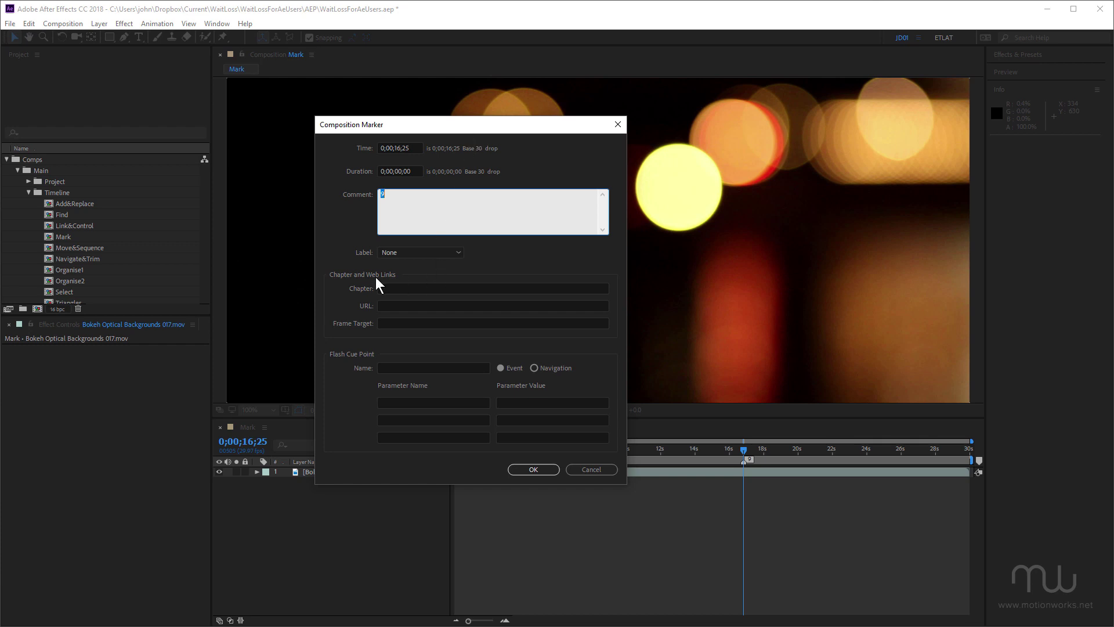
{"action": "left_click", "coordinate": [416, 251]}
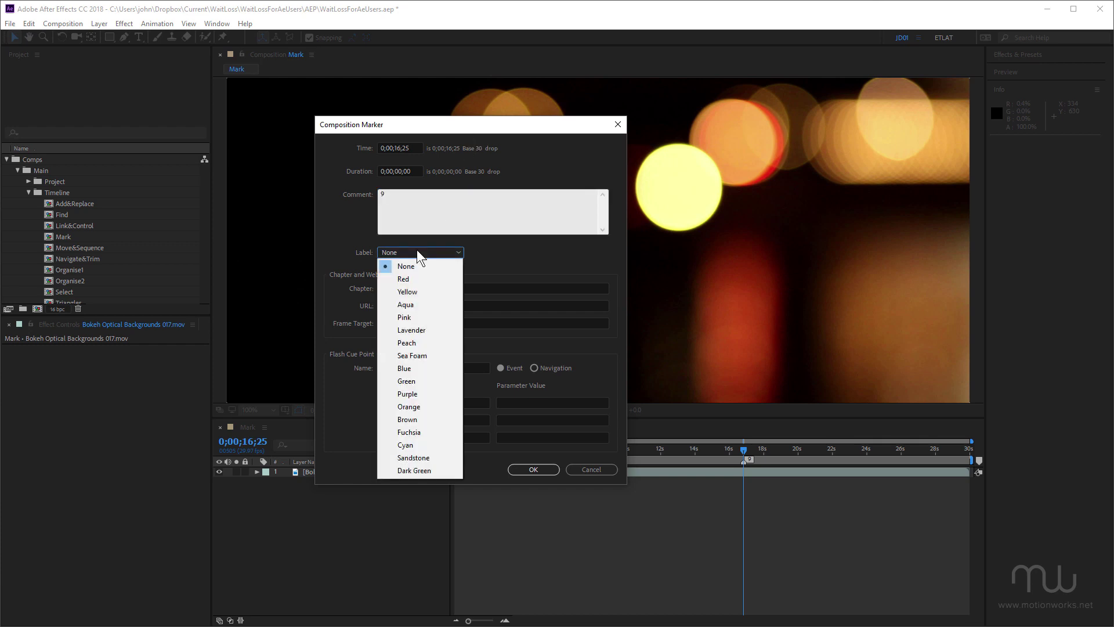
{"action": "left_click", "coordinate": [413, 277]}
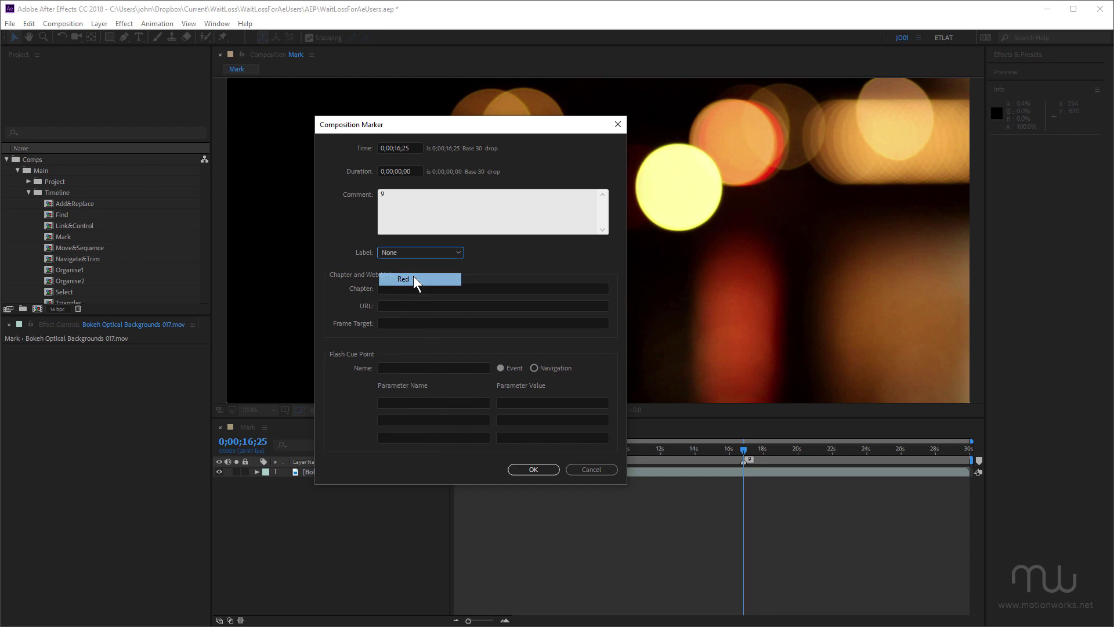
{"action": "left_click", "coordinate": [527, 469]}
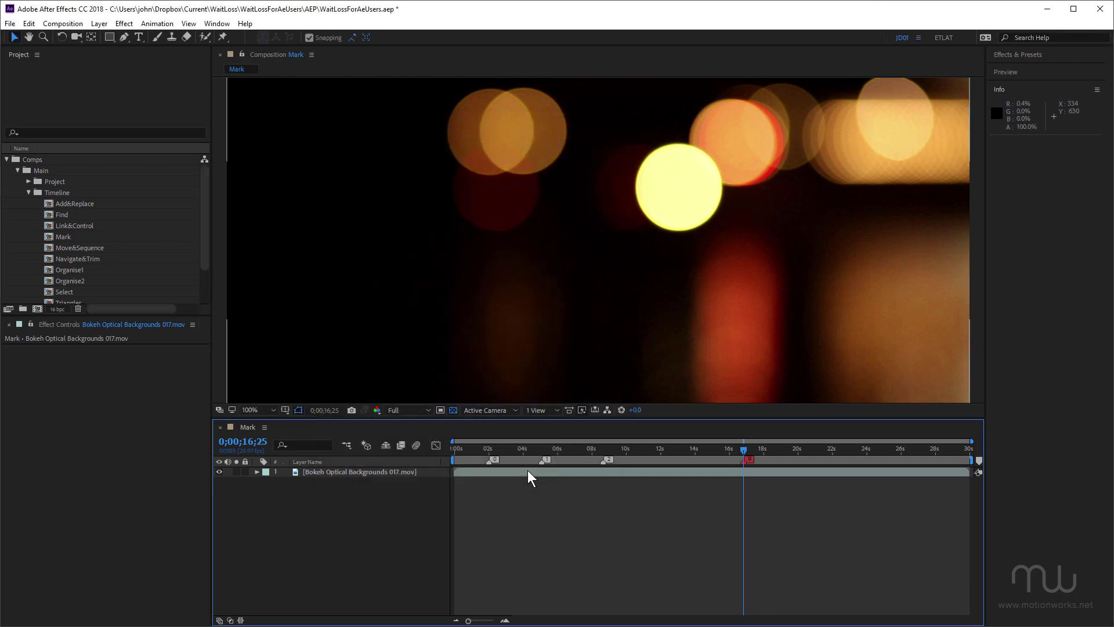
- Relabel composition marker 2 at 8;19 as Yellow
{"action": "double_click", "coordinate": [603, 461]}
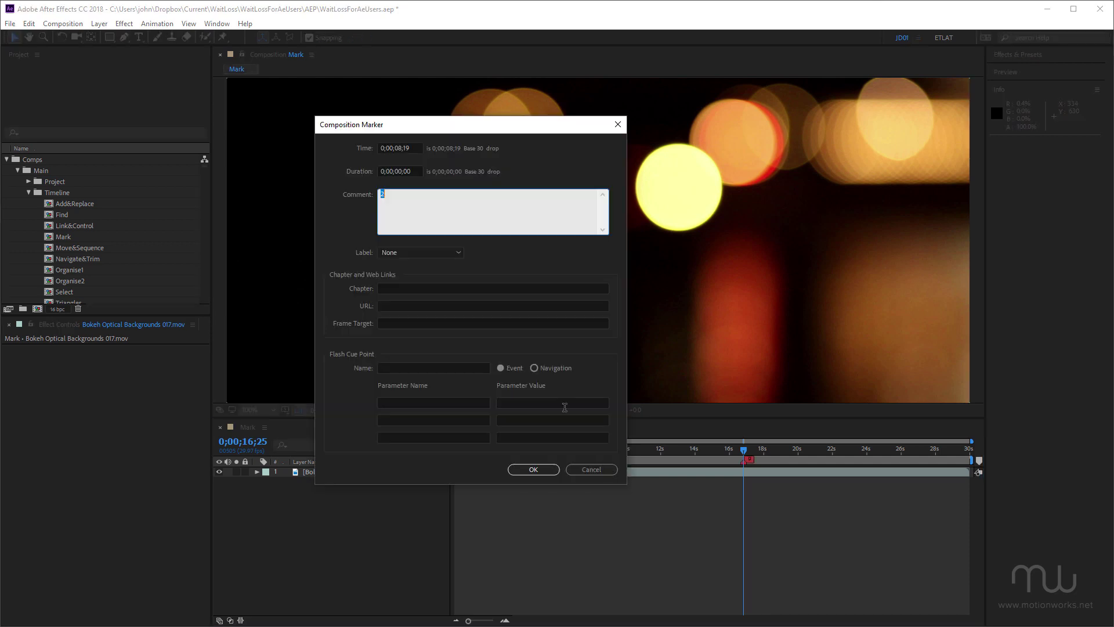
{"action": "left_click", "coordinate": [417, 253]}
{"action": "left_click", "coordinate": [416, 290]}
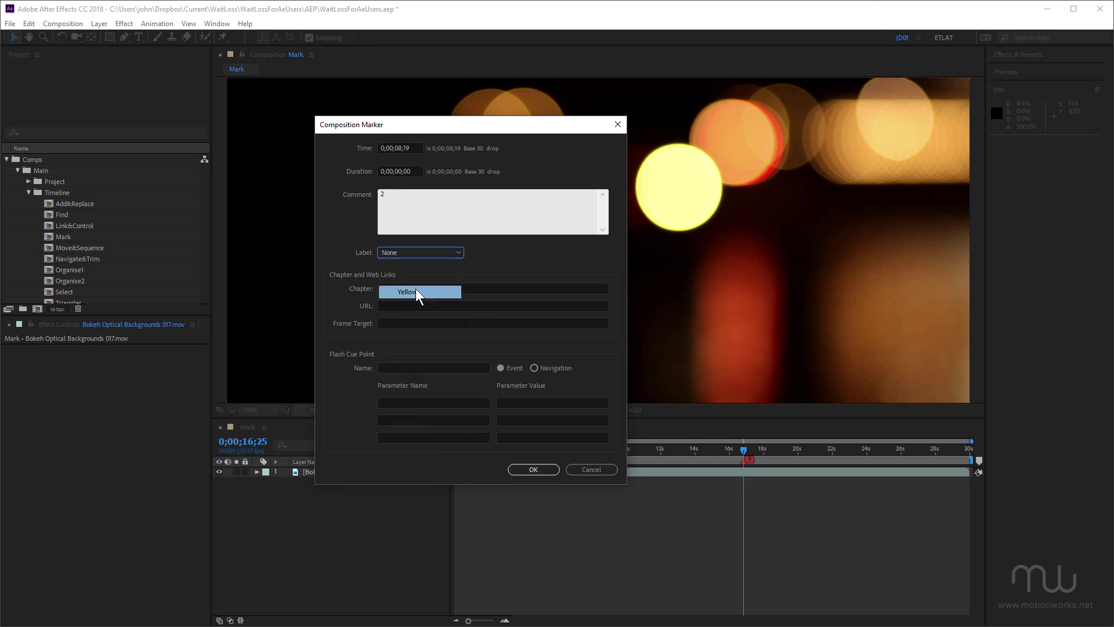
{"action": "left_click", "coordinate": [532, 472]}
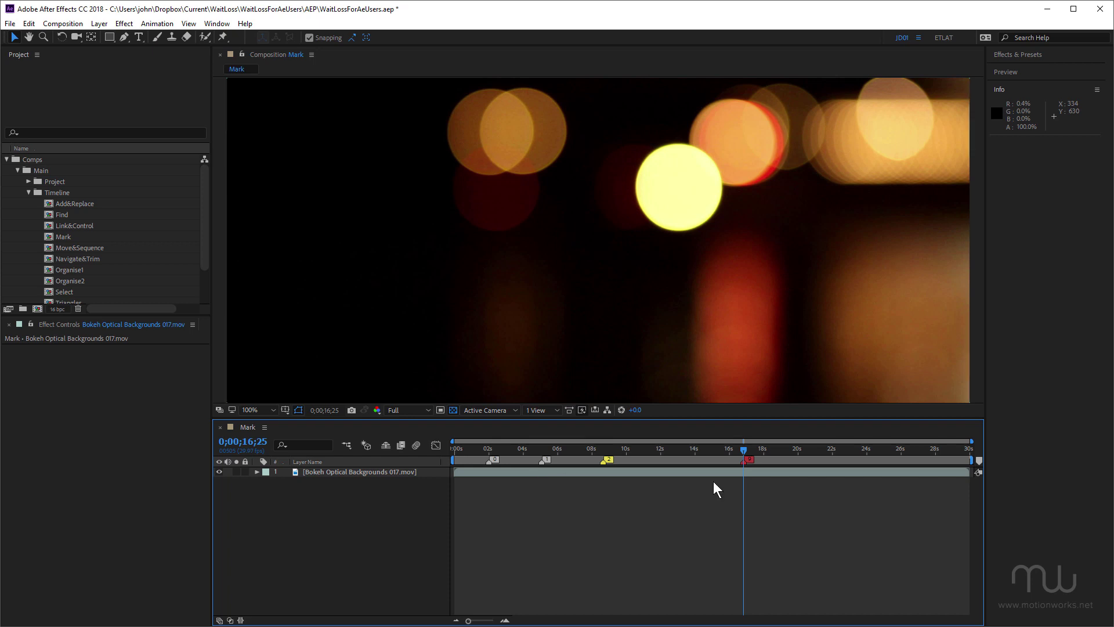
- Restore marker 9 after deleting it and Alt-drag it into a span ending near 24s
{"action": "left_click", "coordinate": [748, 459], "text": "ctrl"}
{"action": "key", "text": "ctrl+z"}
{"action": "key", "text": "alt"}
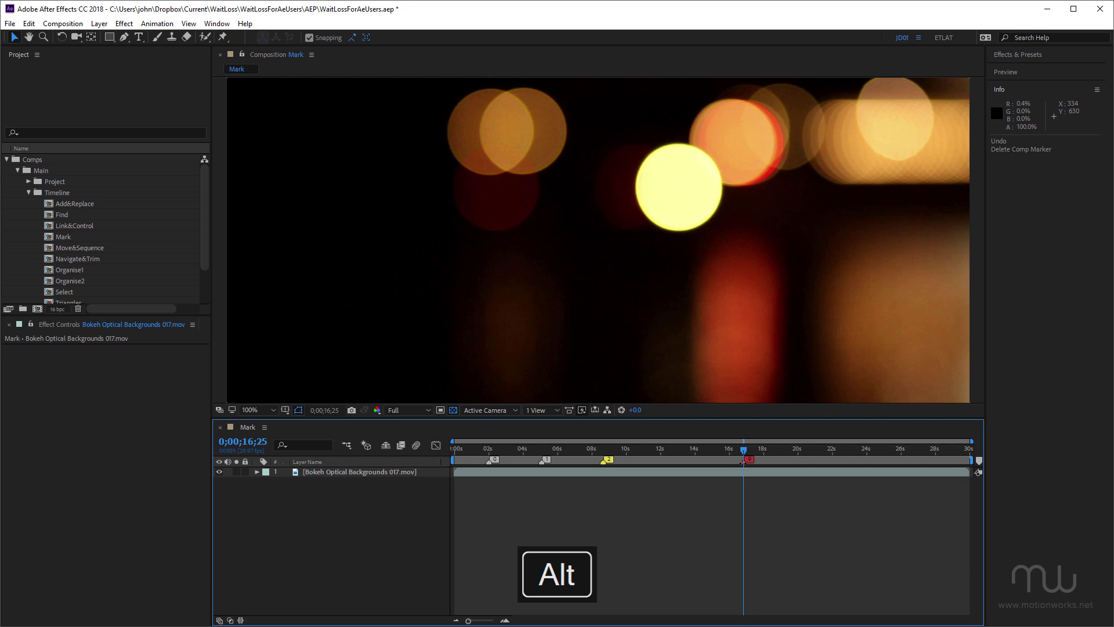
{"action": "mouse_move", "coordinate": [744, 461]}
{"action": "left_mouse_down"}
{"action": "mouse_move", "coordinate": [874, 468]}
{"action": "mouse_move", "coordinate": [769, 474]}
{"action": "mouse_move", "coordinate": [825, 467]}
{"action": "left_mouse_up"}
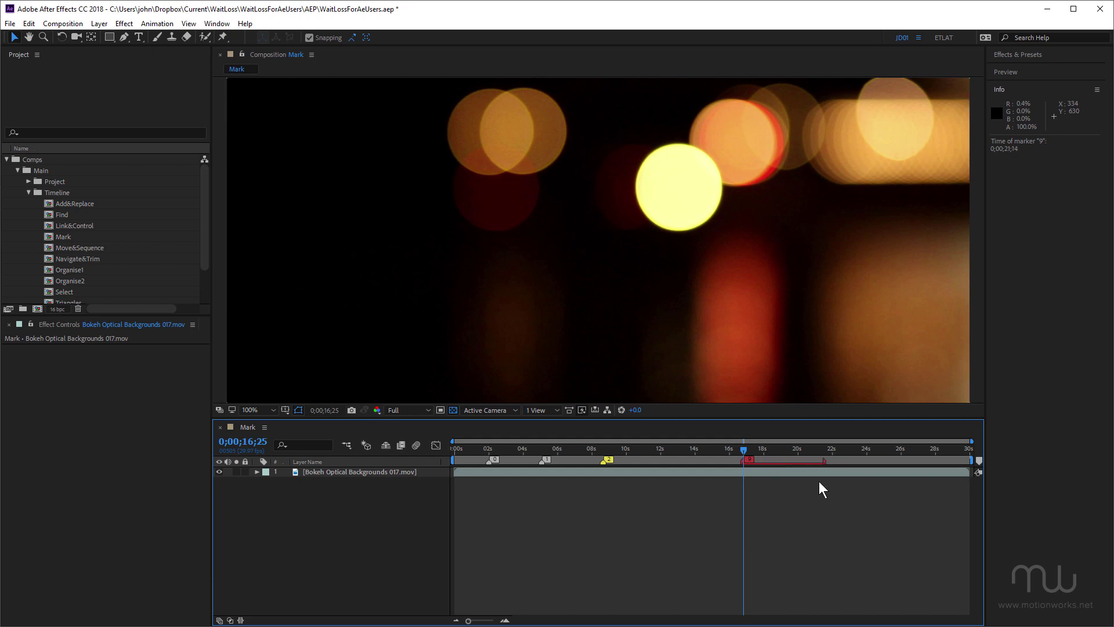
- Set marker 9's duration to 500, then shift its span to roughly 15s–21s
{"action": "double_click", "coordinate": [743, 460]}
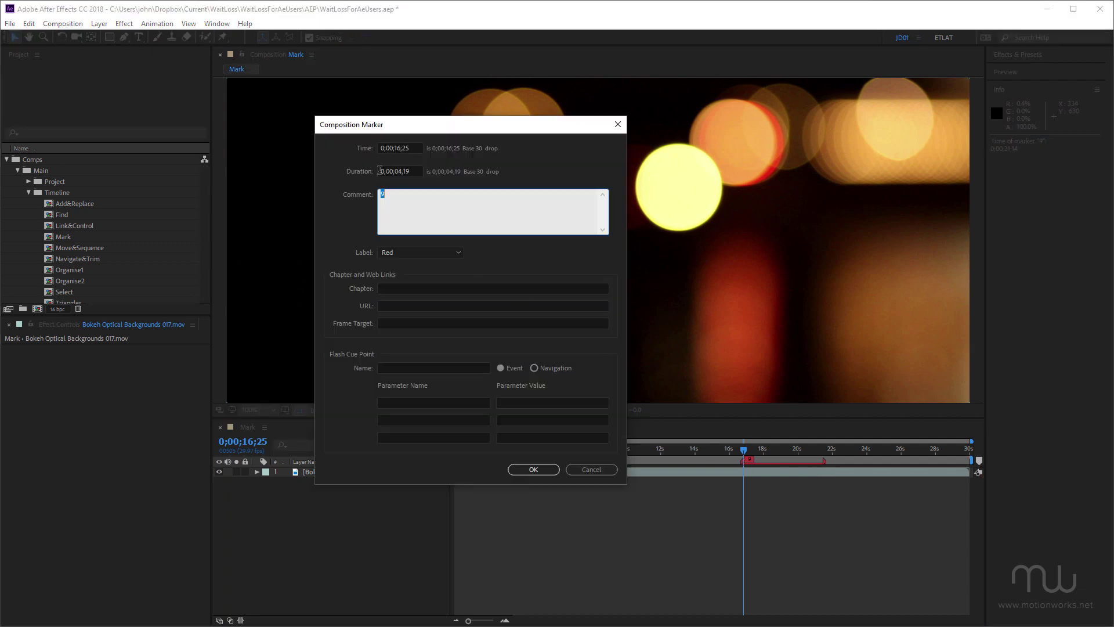
{"action": "left_click", "coordinate": [394, 171]}
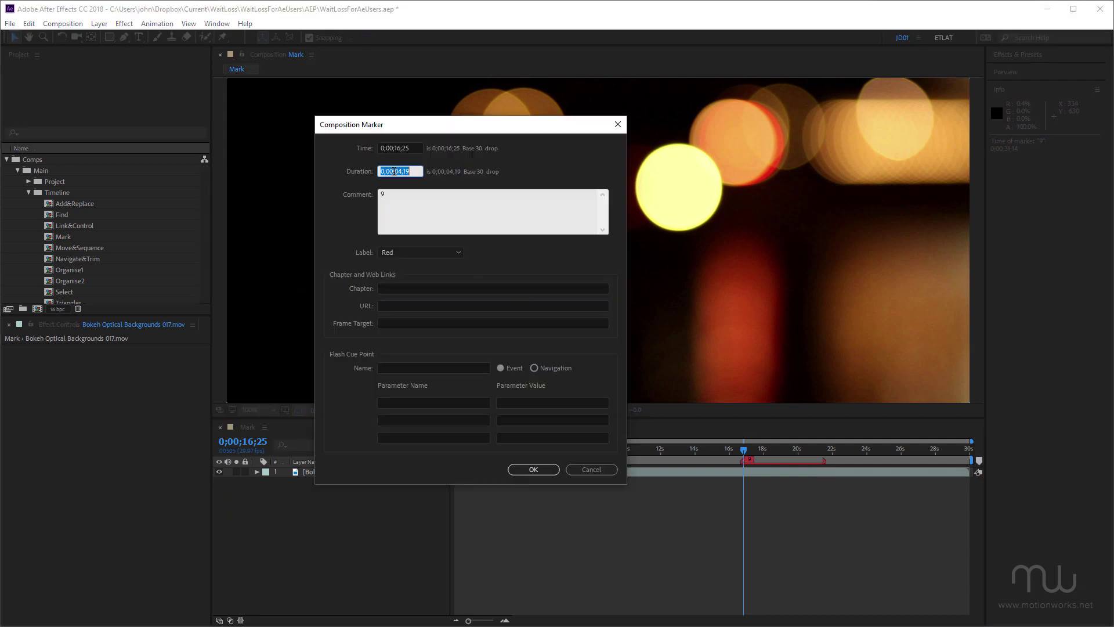
{"action": "type", "text": "500"}
{"action": "key", "text": "Return"}
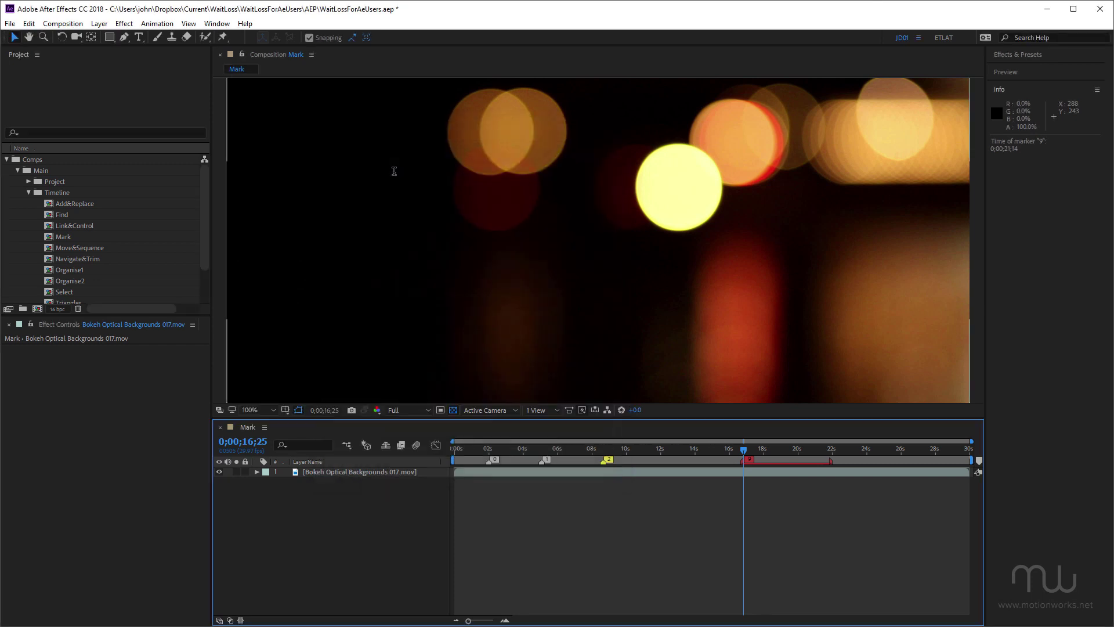
{"action": "mouse_move", "coordinate": [748, 459]}
{"action": "left_mouse_down"}
{"action": "mouse_move", "coordinate": [658, 468]}
{"action": "mouse_move", "coordinate": [691, 467]}
{"action": "left_mouse_up"}
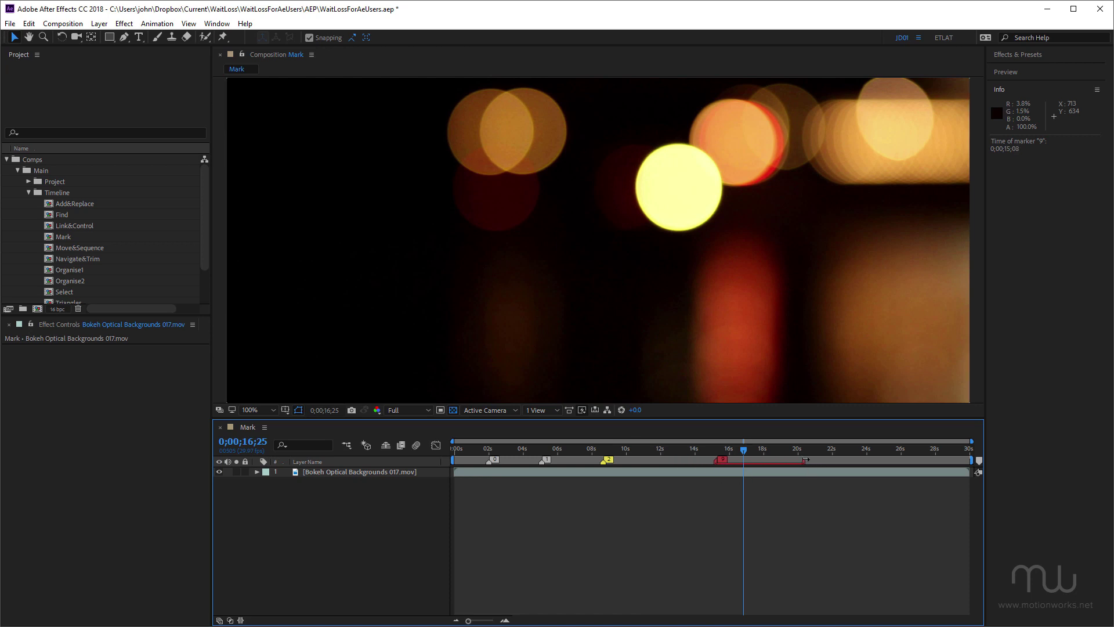
{"action": "mouse_move", "coordinate": [805, 460]}
{"action": "left_mouse_down"}
{"action": "mouse_move", "coordinate": [778, 467]}
{"action": "mouse_move", "coordinate": [822, 468]}
{"action": "mouse_move", "coordinate": [788, 468]}
{"action": "mouse_move", "coordinate": [803, 471]}
{"action": "left_mouse_up"}
- Precompose the bokeh layer leaving attributes in 'Mark', then open Bokeh Optical Backgrounds 017.mov Comp 1
{"action": "left_click", "coordinate": [377, 471]}
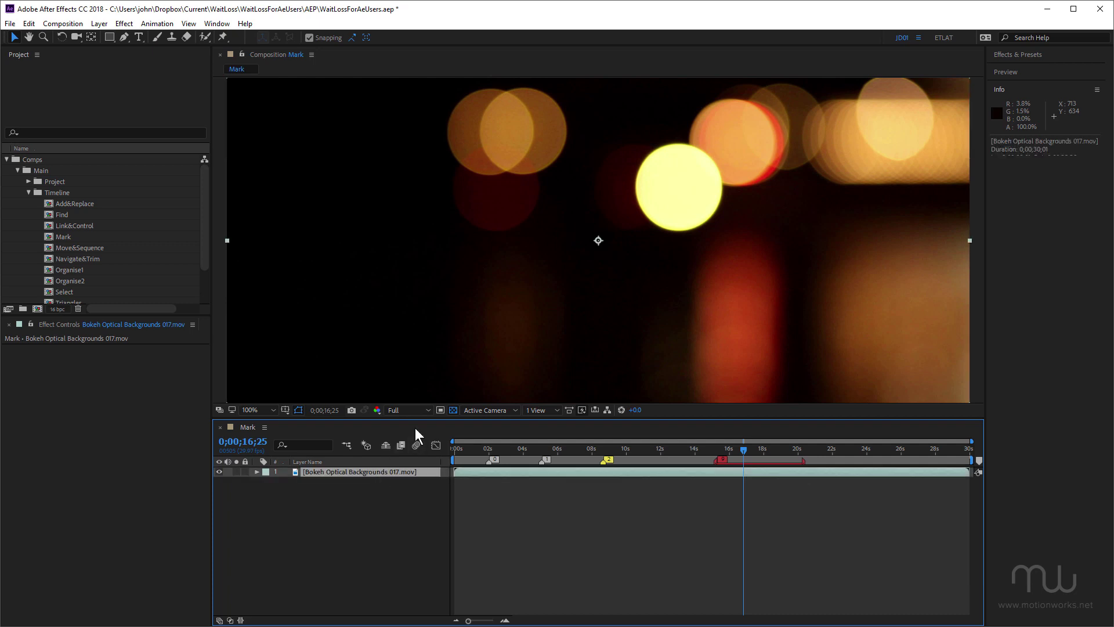
{"action": "key", "text": "ctrl+shift+c"}
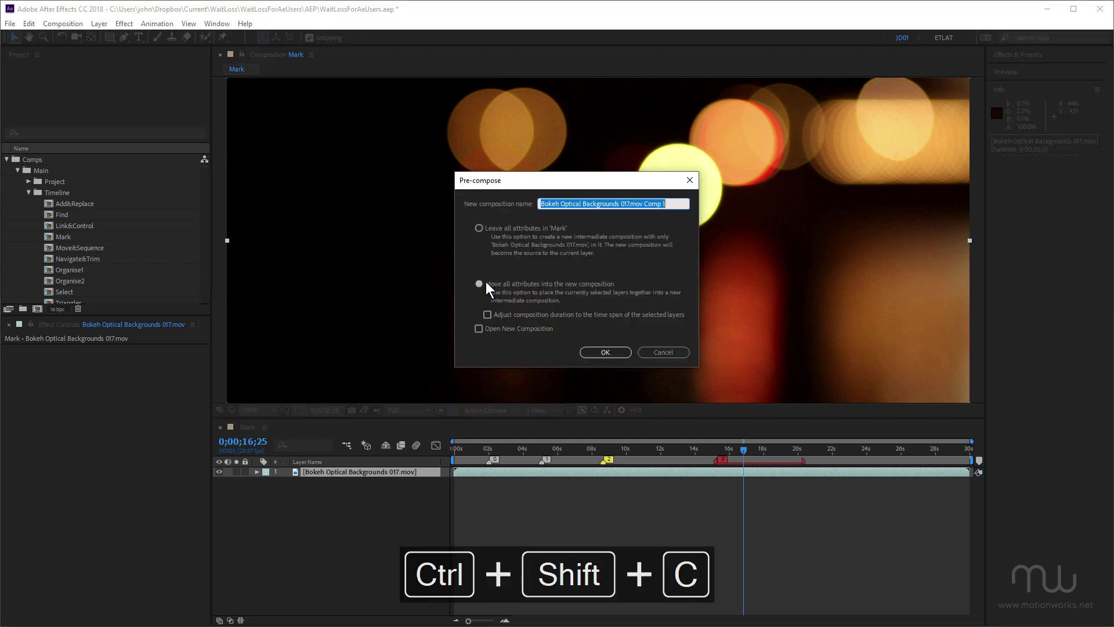
{"action": "left_click", "coordinate": [481, 228]}
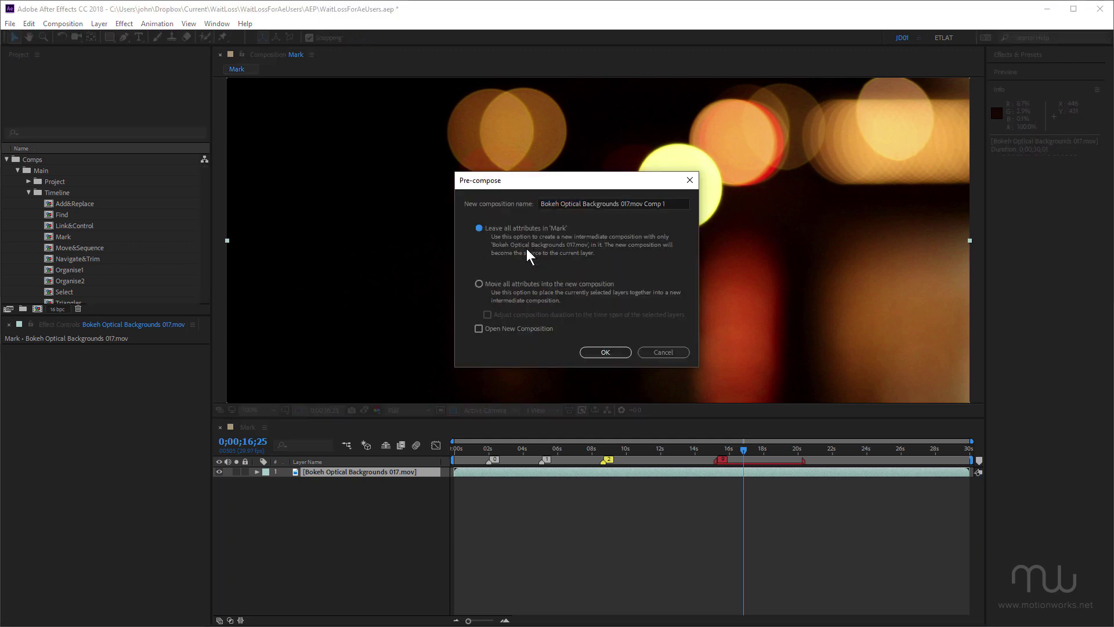
{"action": "left_click", "coordinate": [605, 352]}
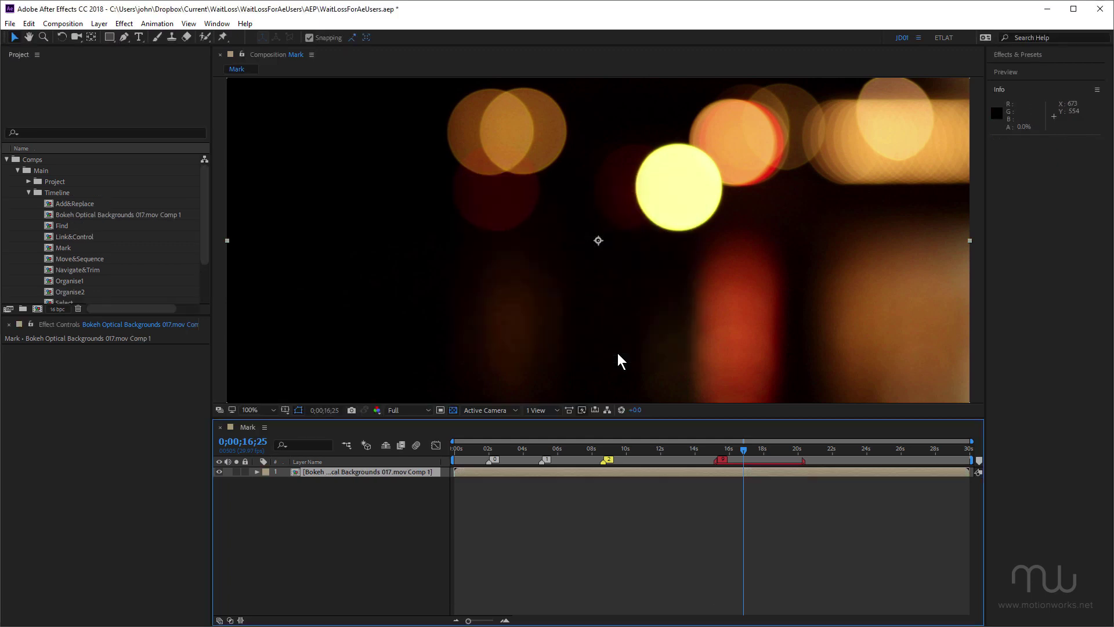
{"action": "double_click", "coordinate": [384, 471]}
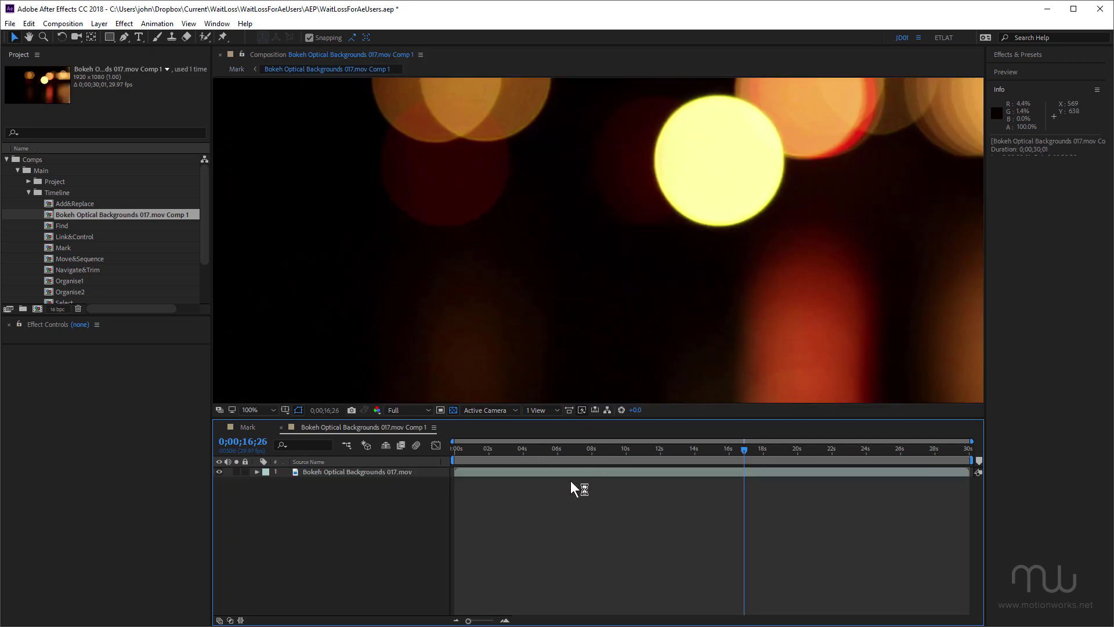
- Undo, re-precompose the bokeh layer moving all attributes into the new comp, and open it
{"action": "key", "text": "ctrl+z"}
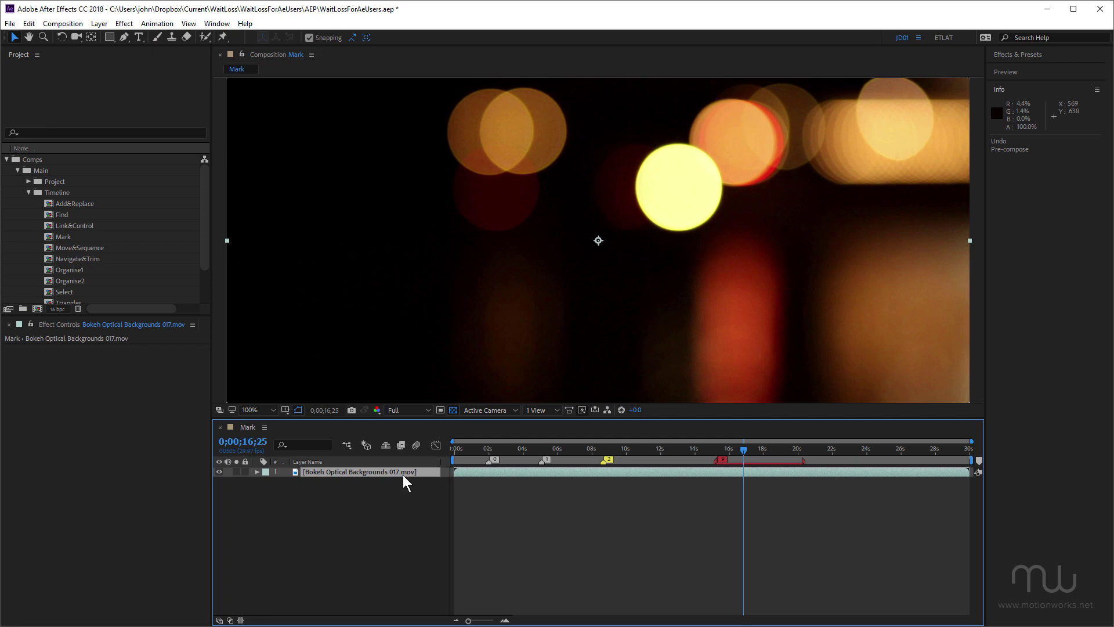
{"action": "key", "text": "ctrl+shift+c"}
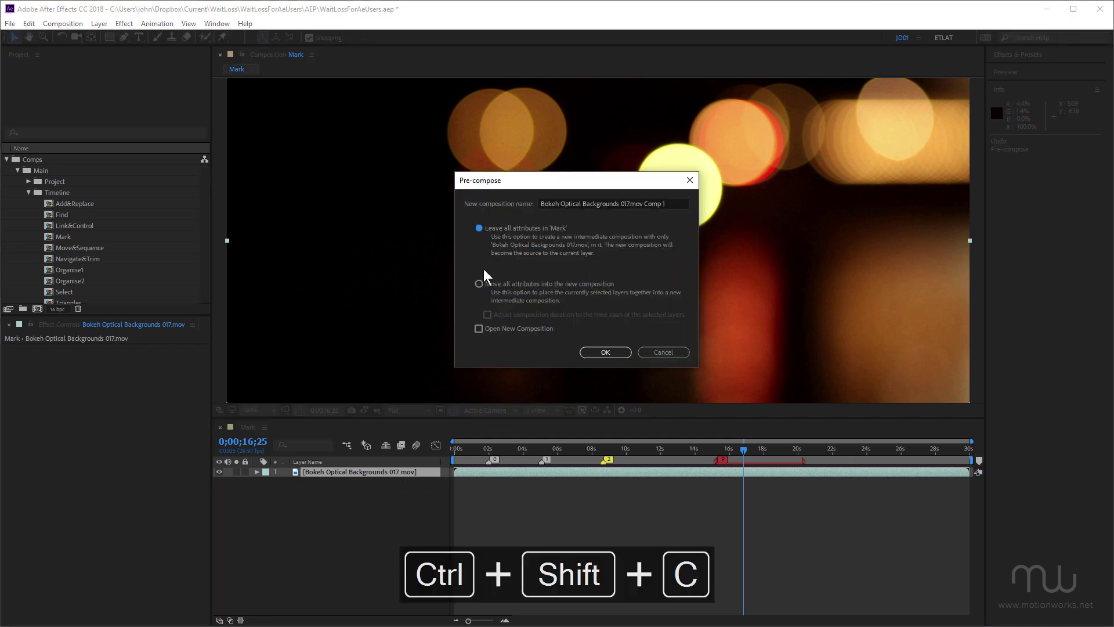
{"action": "left_click", "coordinate": [480, 283]}
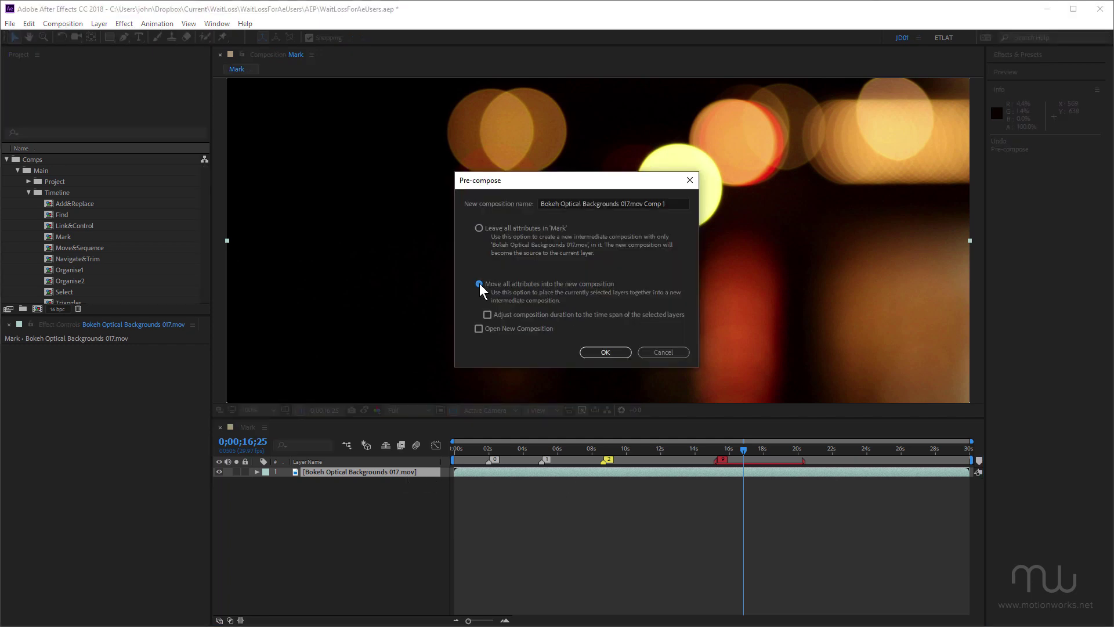
{"action": "left_click", "coordinate": [606, 353]}
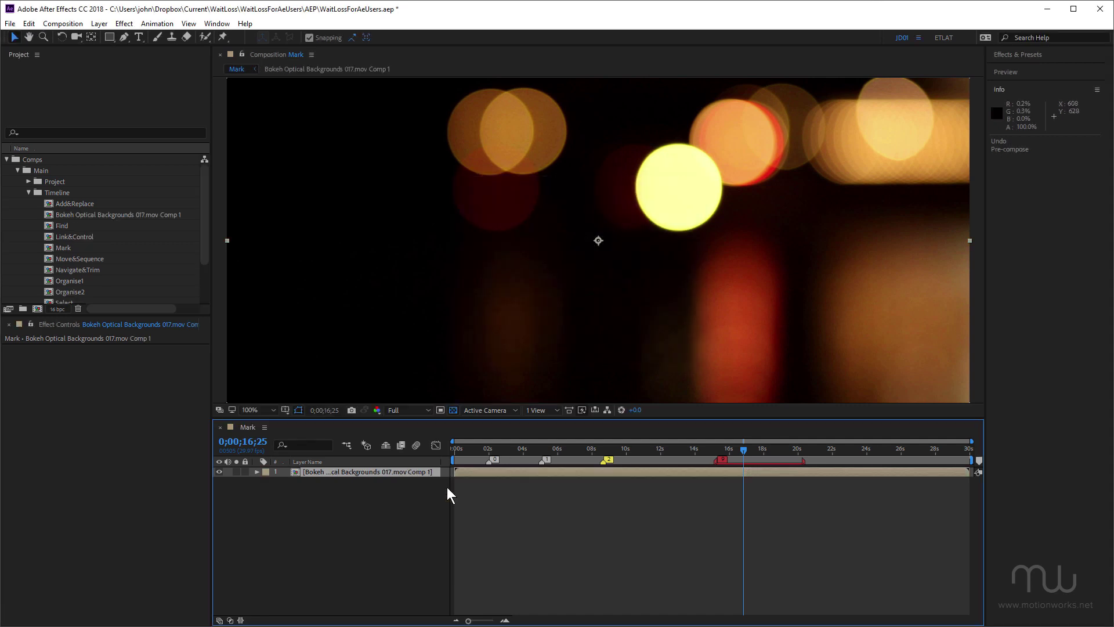
{"action": "double_click", "coordinate": [330, 471]}
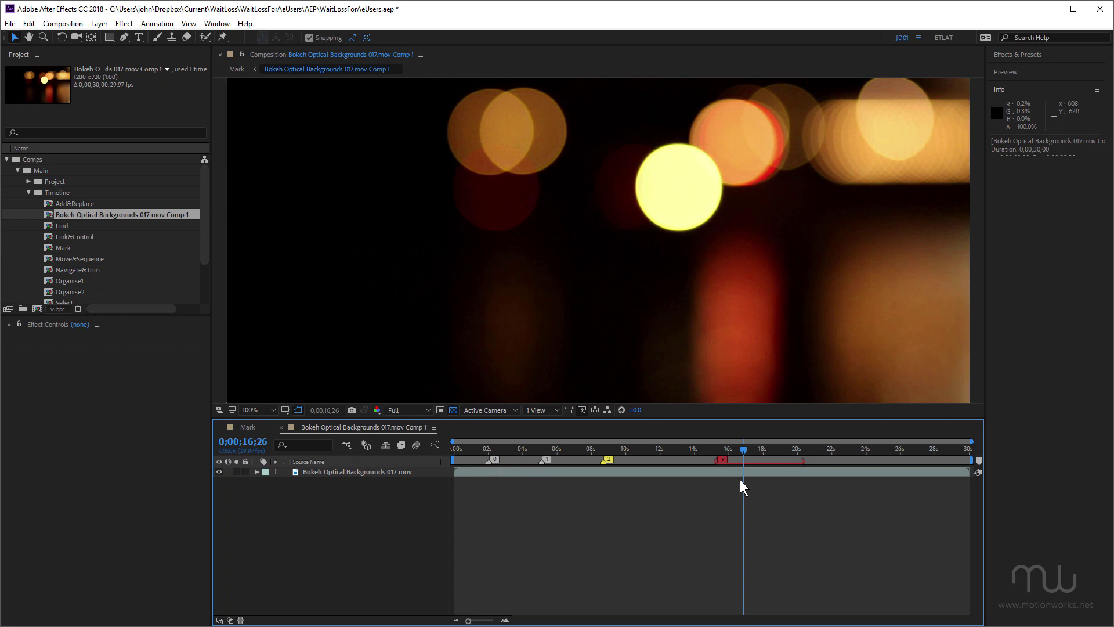
- Undo the precompose, reveal Mark in the Project panel, and nest it in new comp Mark 2
{"action": "key", "text": "ctrl+z"}
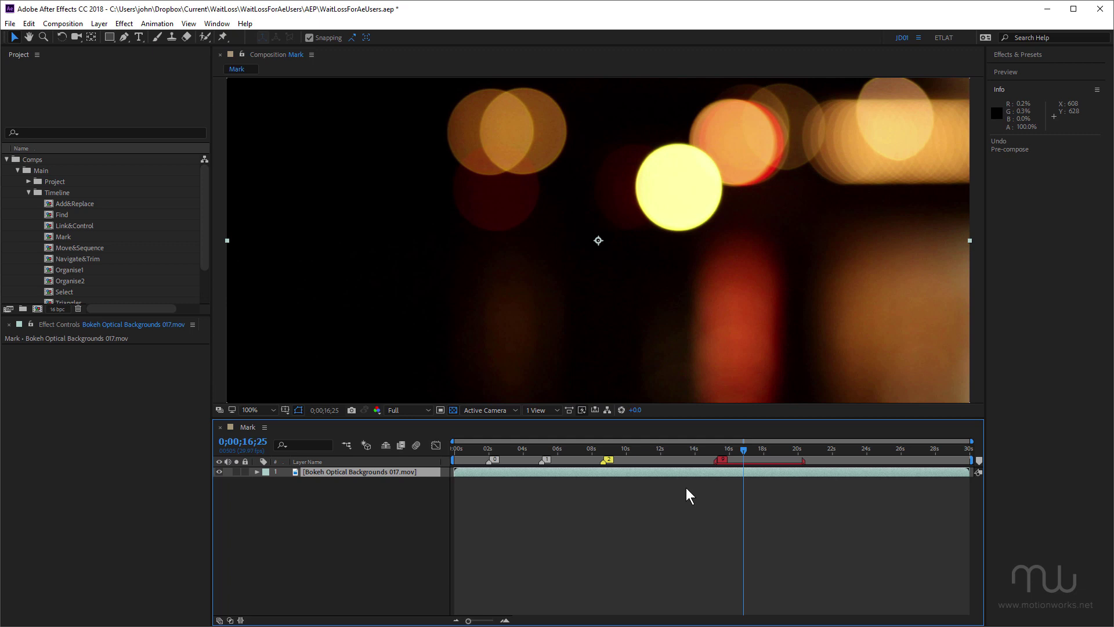
{"action": "right_click", "coordinate": [541, 499]}
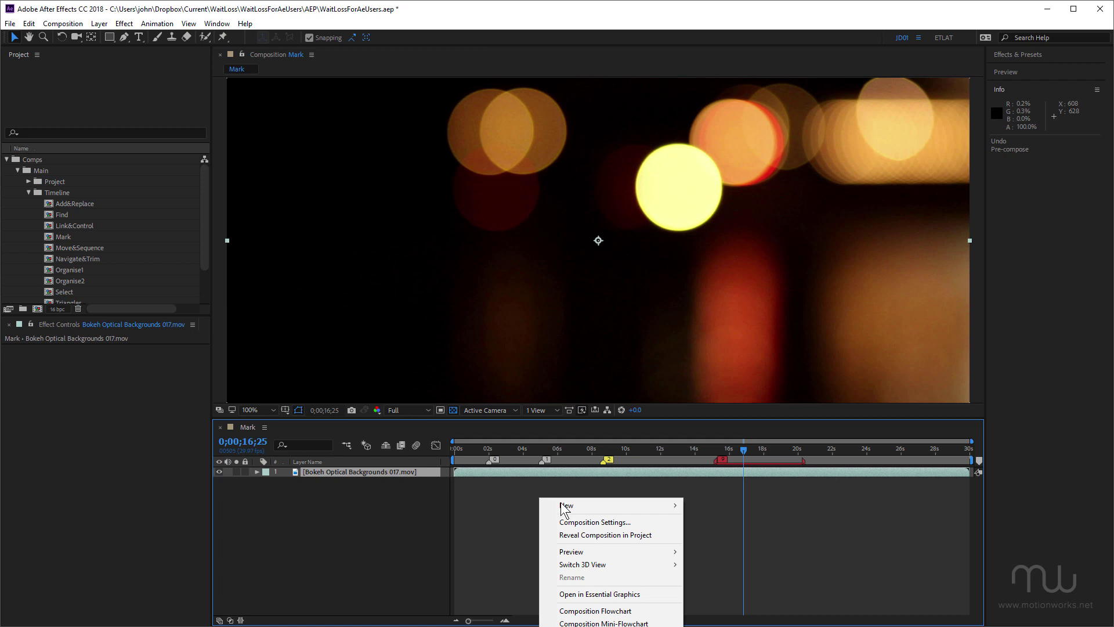
{"action": "left_click", "coordinate": [607, 533]}
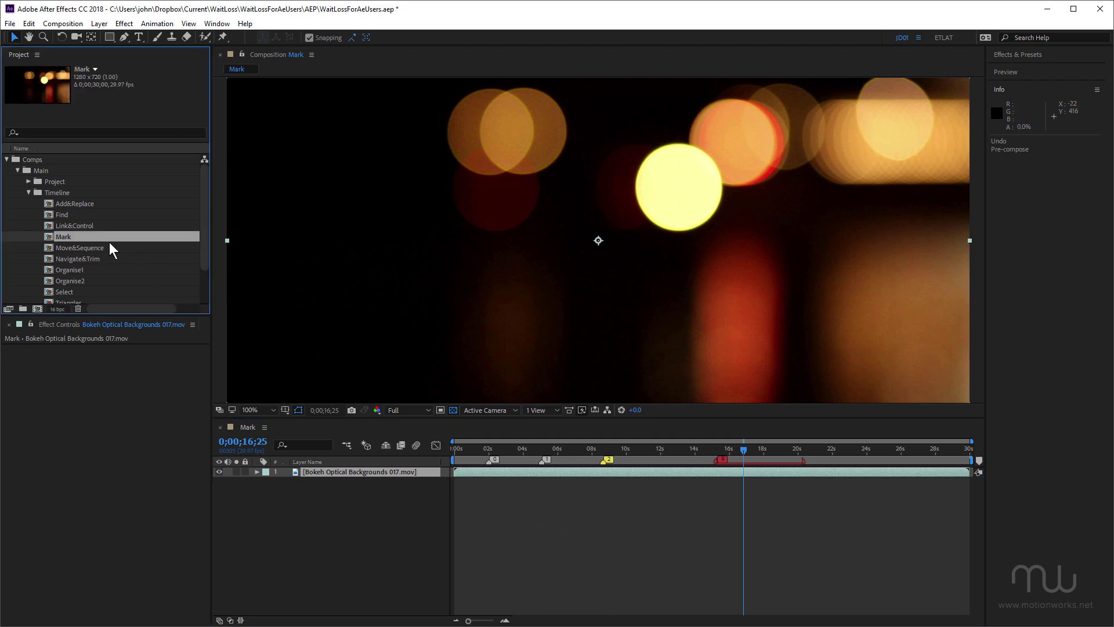
{"action": "left_click_drag", "start_coordinate": [65, 234], "coordinate": [39, 310]}
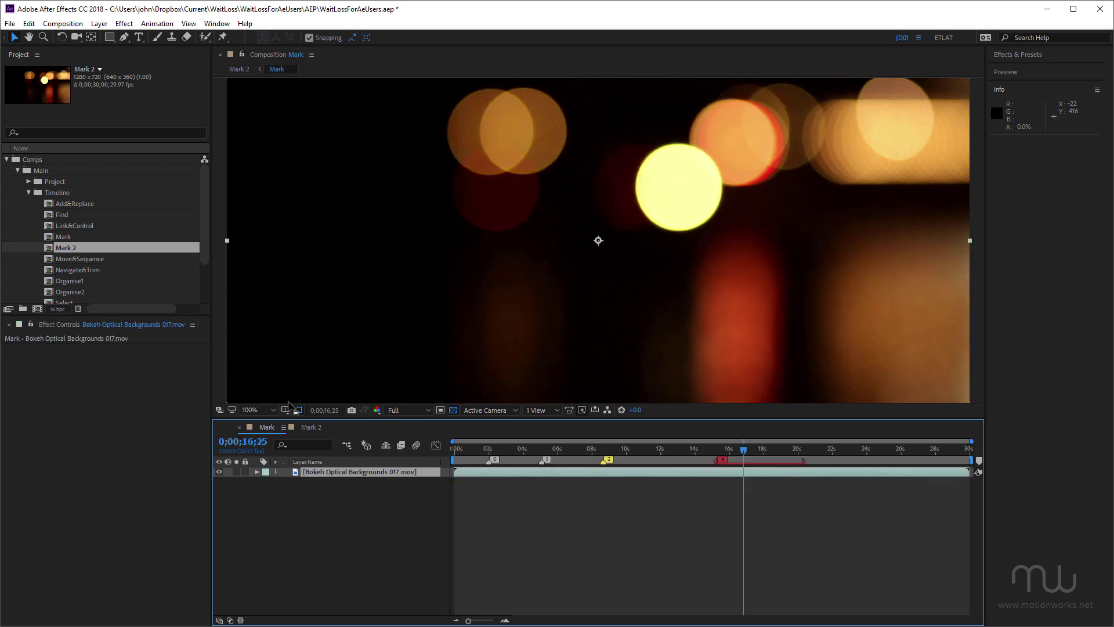
- Show Mark 2's timeline beneath Mark's and move marker 2 to about 12s
{"action": "left_click", "coordinate": [239, 424]}
{"action": "left_click_drag", "start_coordinate": [331, 416], "coordinate": [329, 458]}
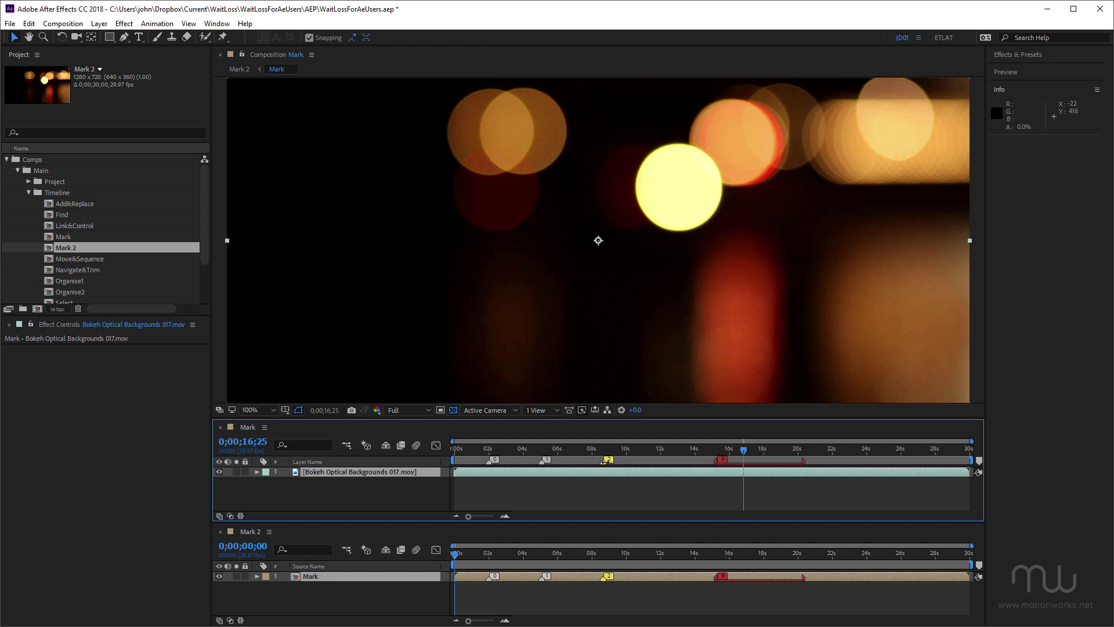
{"action": "left_click_drag", "start_coordinate": [604, 461], "coordinate": [666, 461]}
- Update the nested Mark layer's markers from its source comp
{"action": "right_click", "coordinate": [602, 578]}
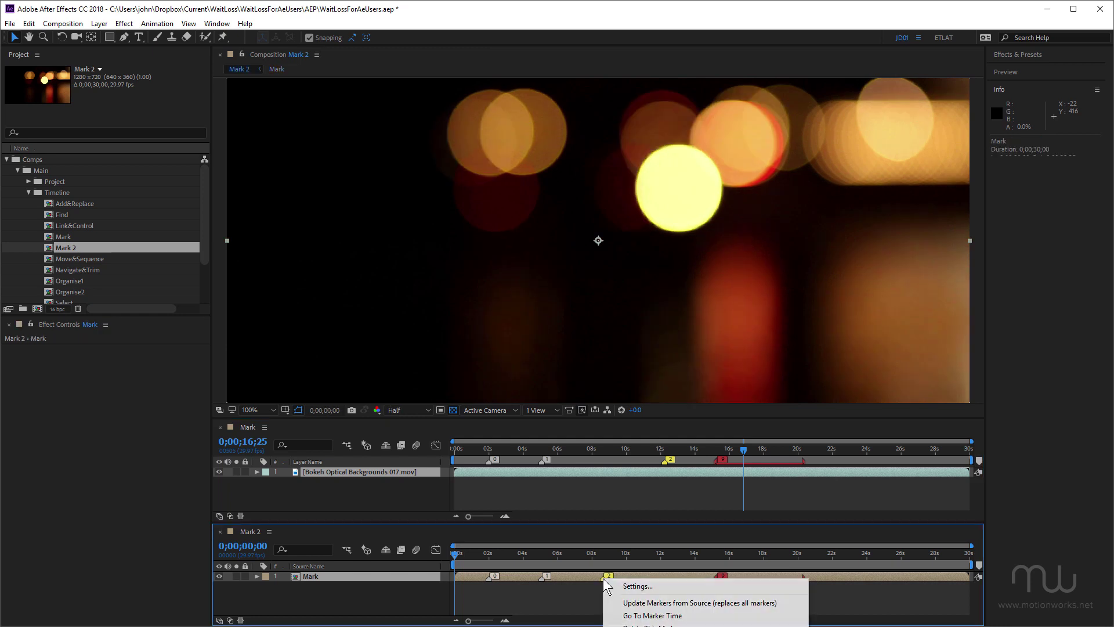
{"action": "left_click", "coordinate": [658, 604]}
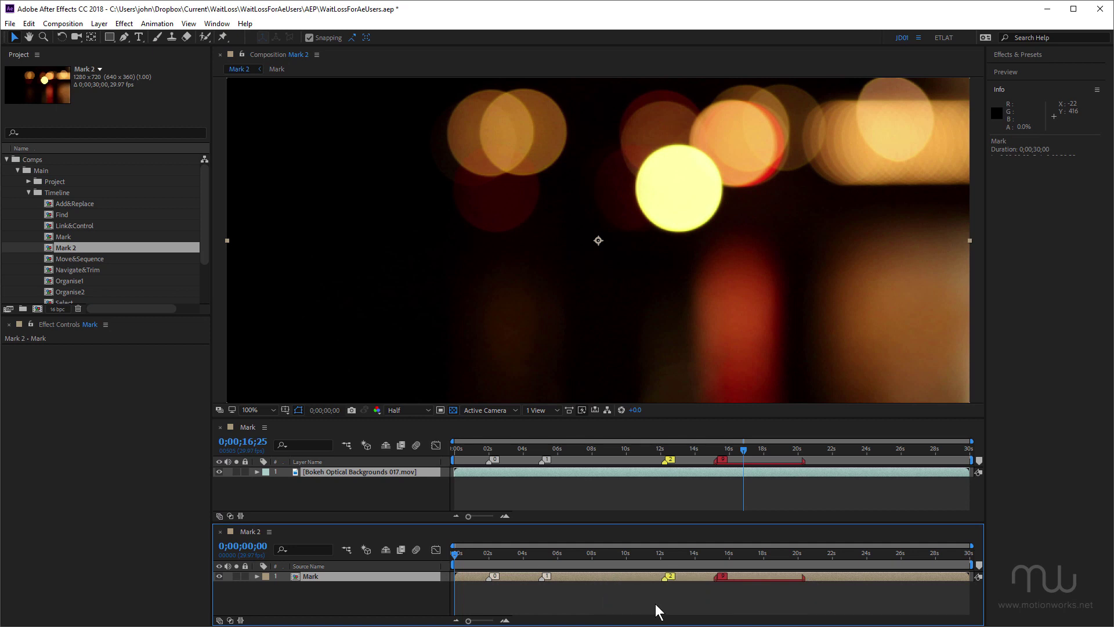
{"action": "right_click", "coordinate": [663, 579]}
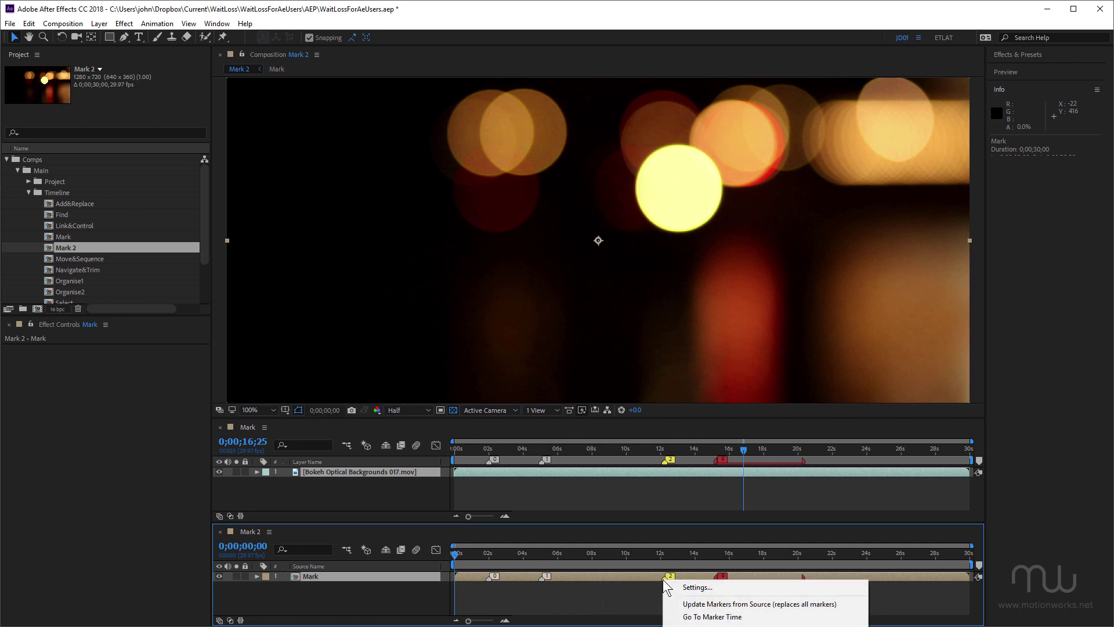
- Delete all markers on the Mark layer, then add a layer marker at 0;00;07;02
{"action": "left_click", "coordinate": [740, 604]}
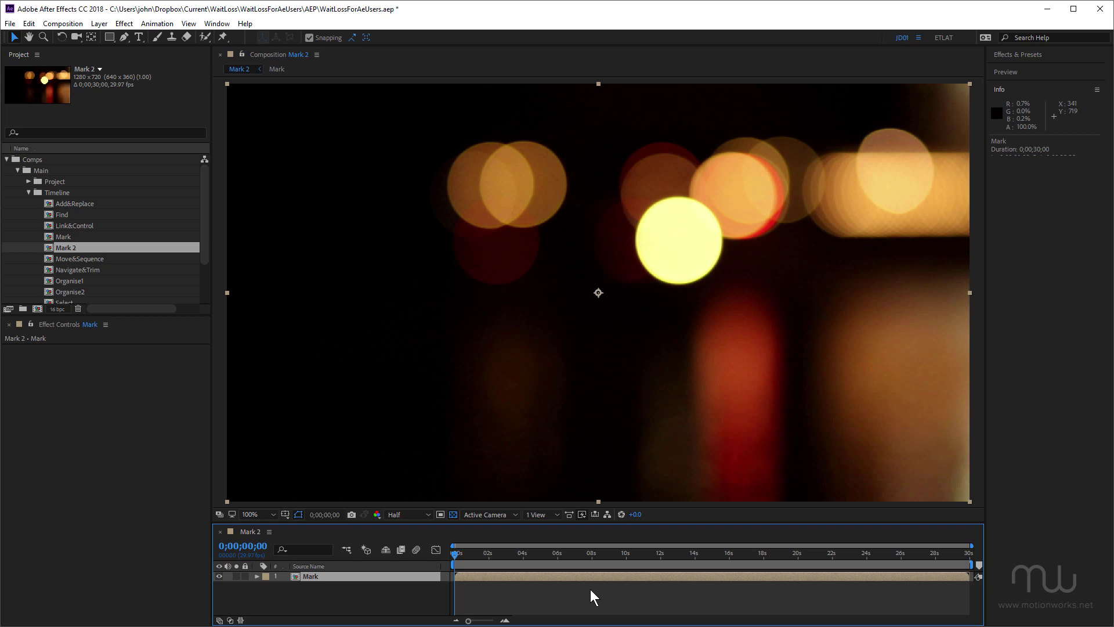
{"action": "left_click", "coordinate": [590, 590]}
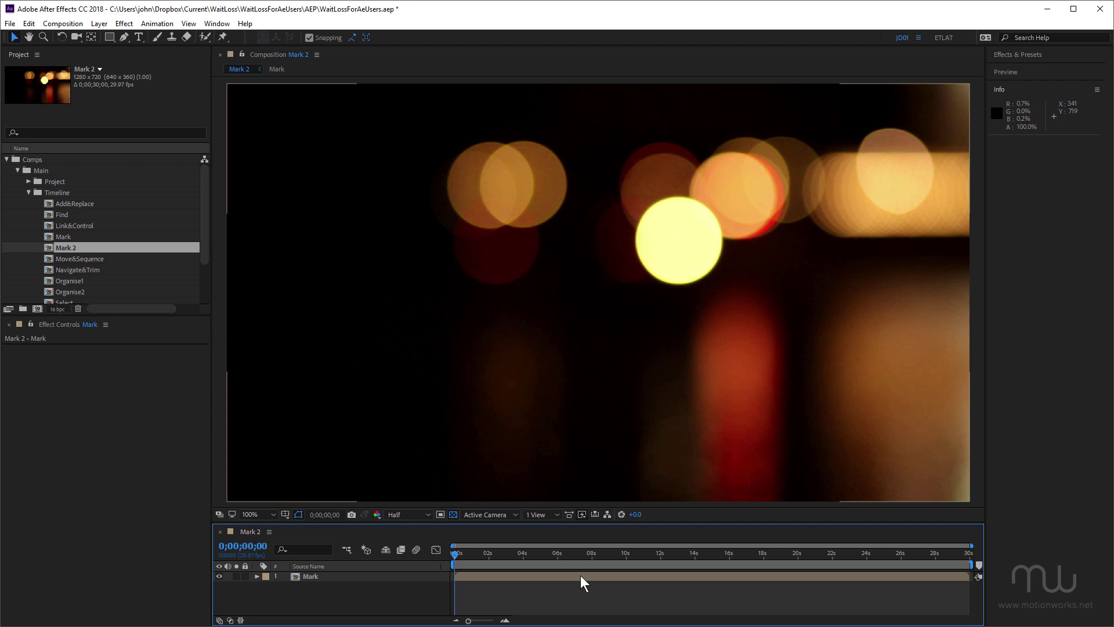
{"action": "left_click", "coordinate": [580, 575]}
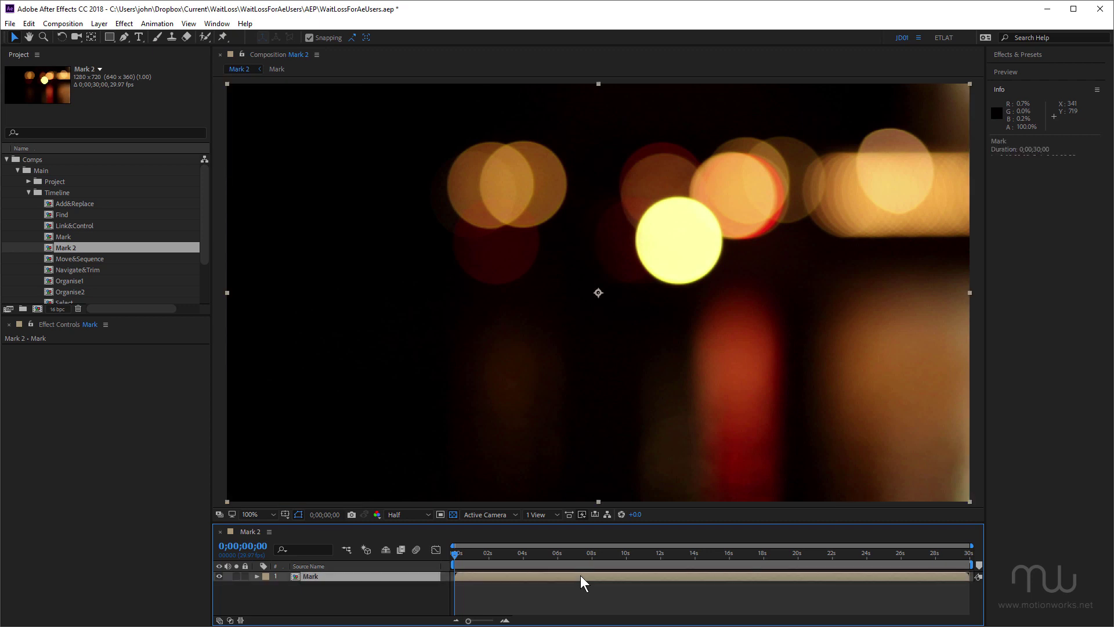
{"action": "left_click", "coordinate": [575, 556]}
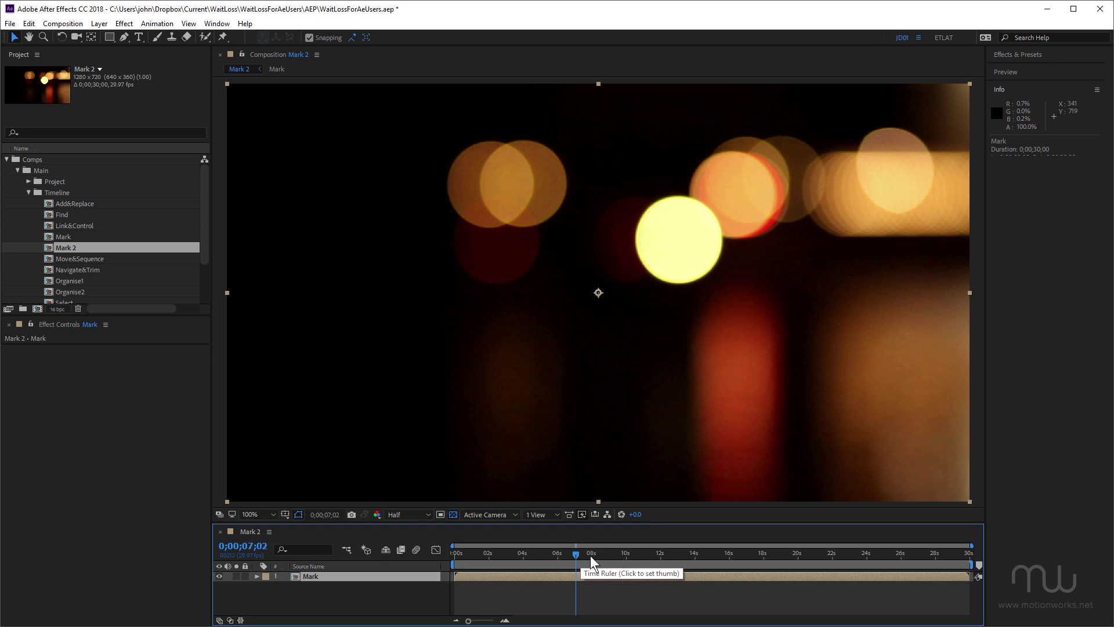
{"action": "key", "text": "KP_Multiply"}
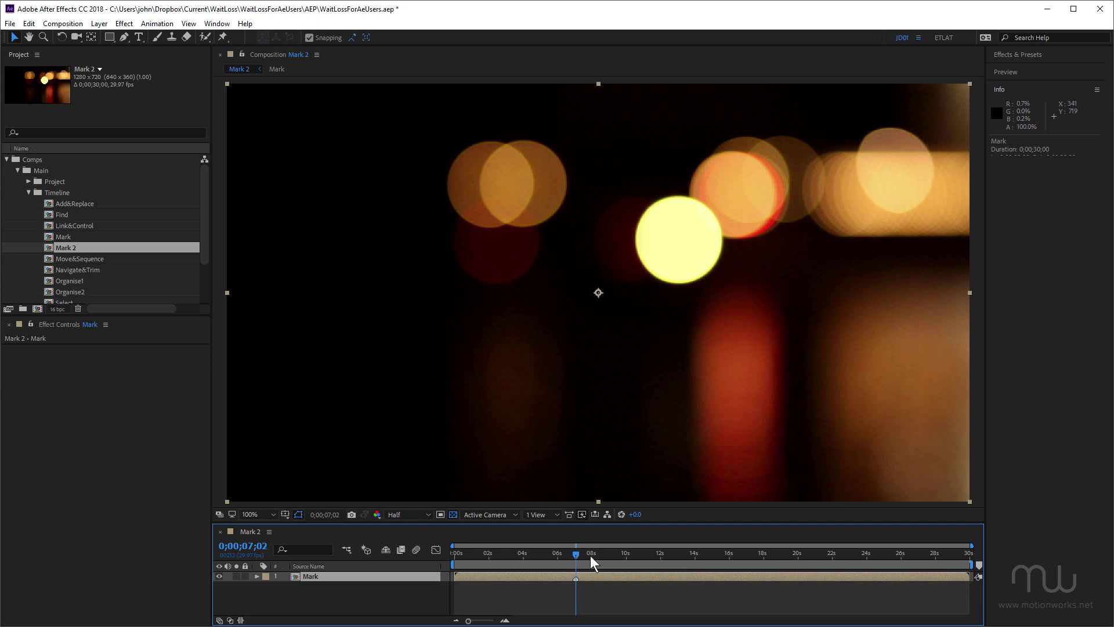
- Give the 0;00;07;02 layer marker the comment 'Marker' and the Sea Foam label via Alt+*
{"action": "key", "text": "alt+KP_Multiply"}
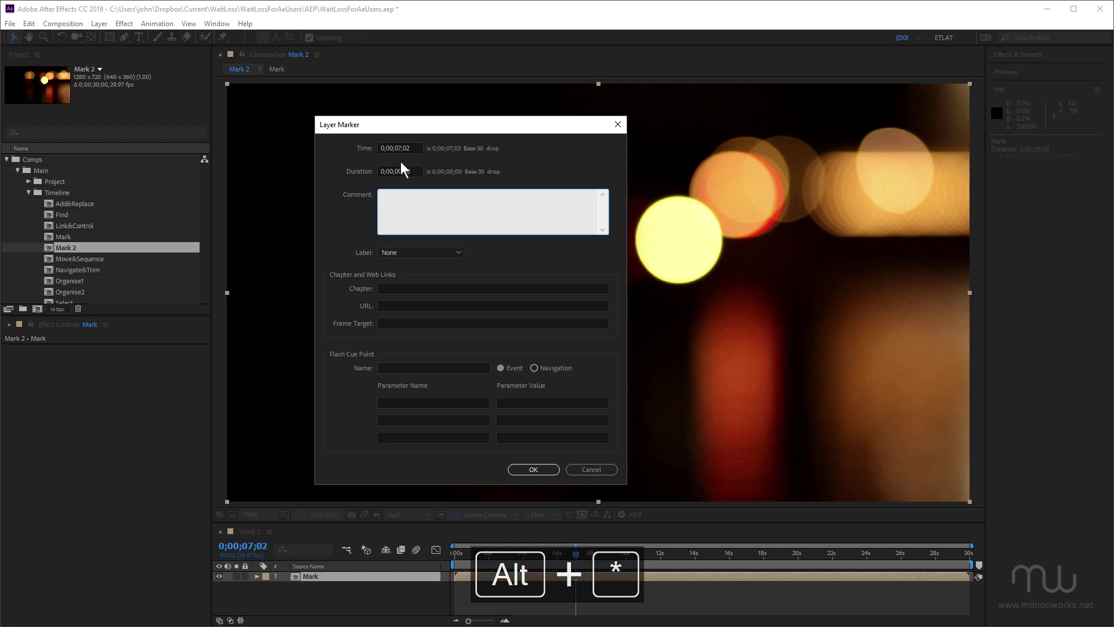
{"action": "type", "text": "Marker"}
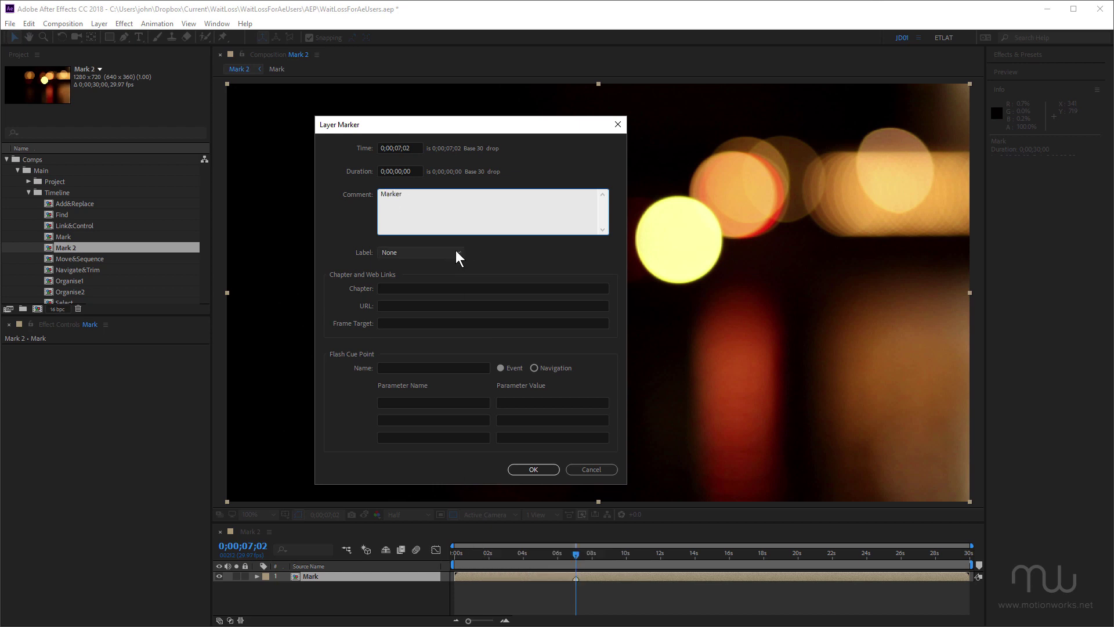
{"action": "left_click", "coordinate": [455, 251]}
{"action": "left_click", "coordinate": [418, 355]}
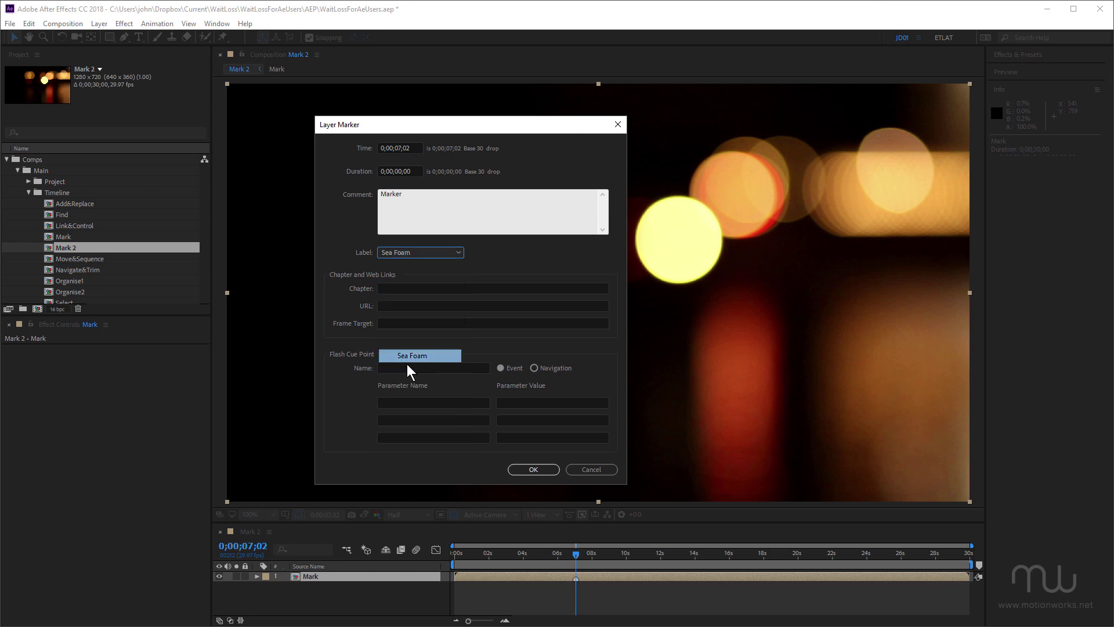
{"action": "left_click", "coordinate": [532, 468]}
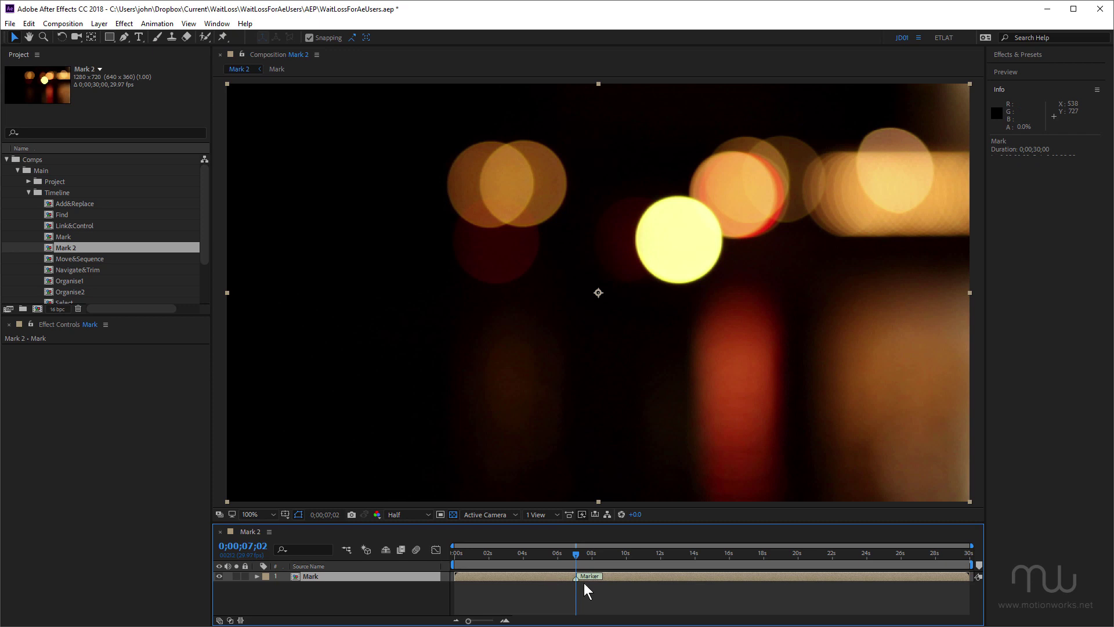
- Undo a trial duration on the Sea Foam Marker, then add a plain marker at 0;00;02;16
{"action": "key", "text": "alt"}
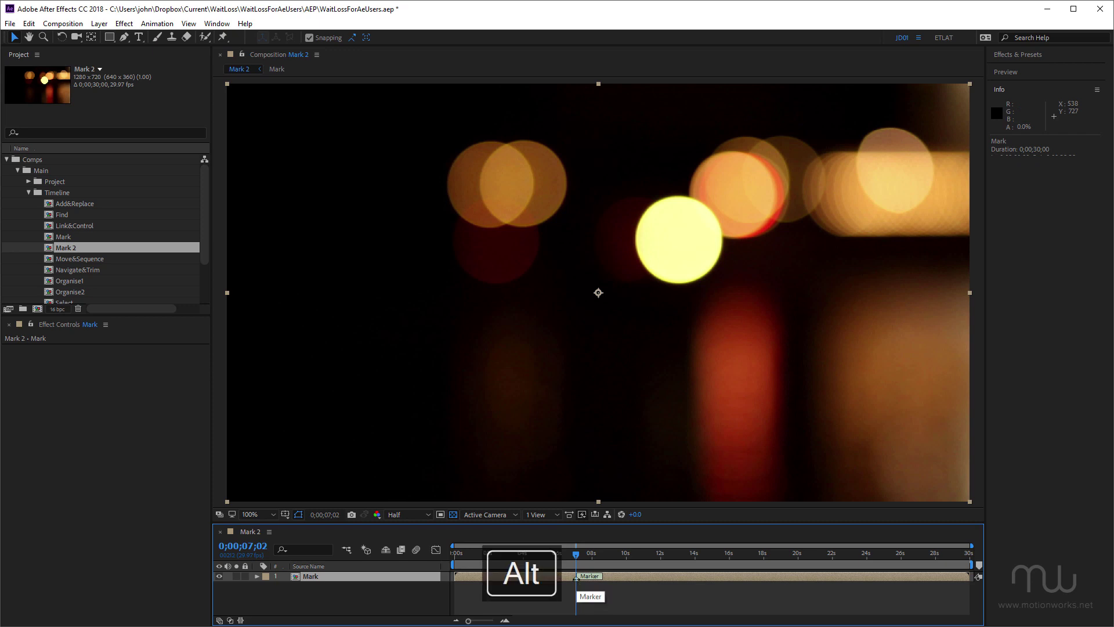
{"action": "left_click_drag", "start_coordinate": [576, 579], "coordinate": [708, 579]}
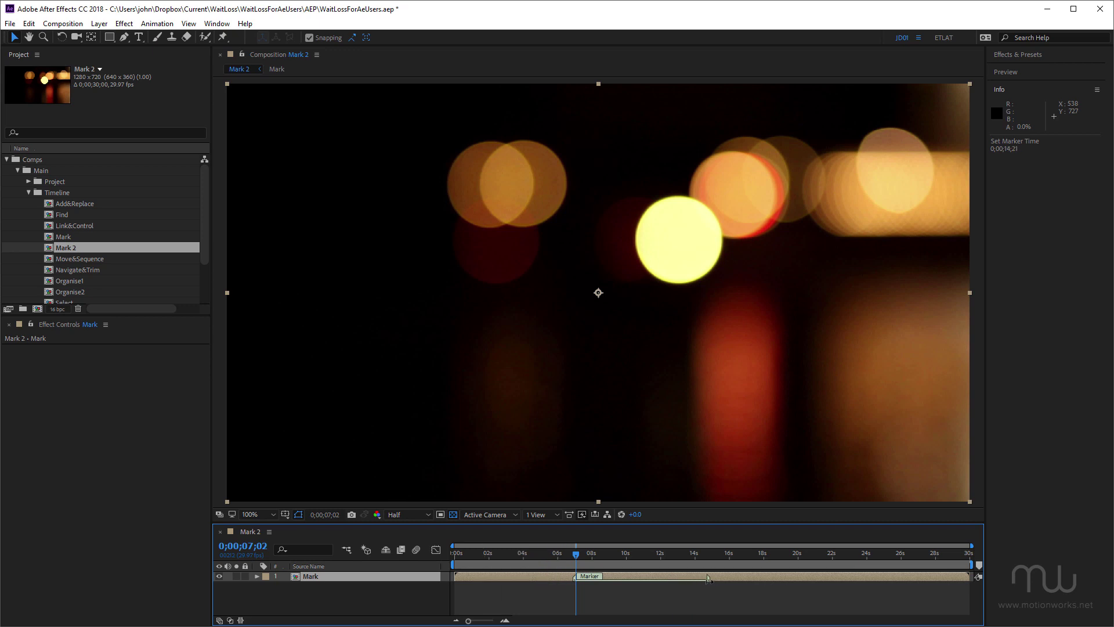
{"action": "key", "text": "ctrl+z"}
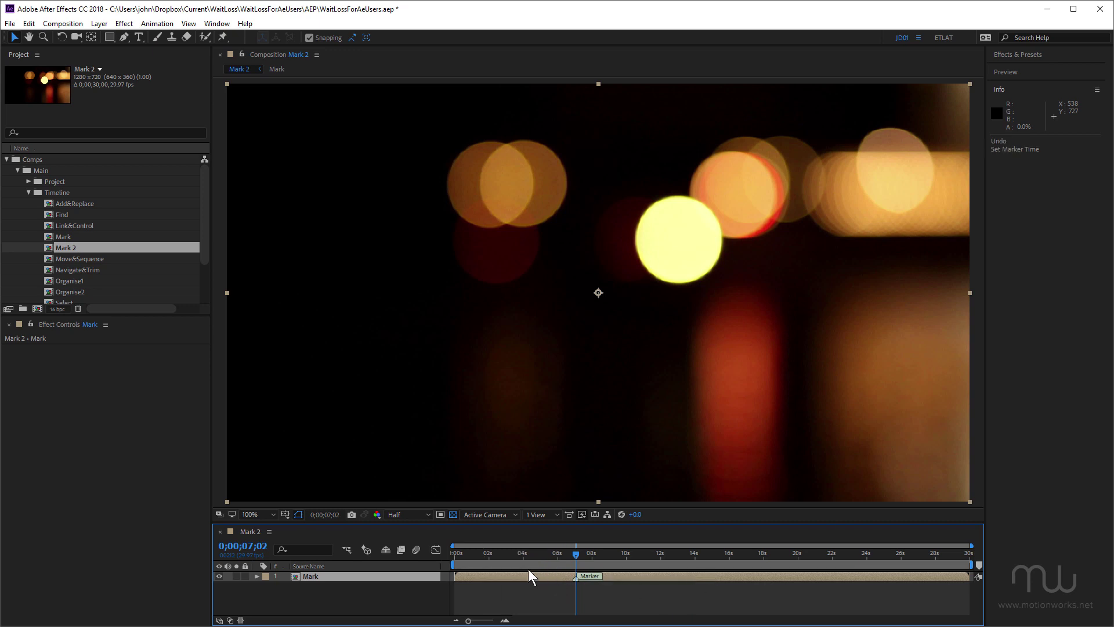
{"action": "left_click", "coordinate": [498, 557]}
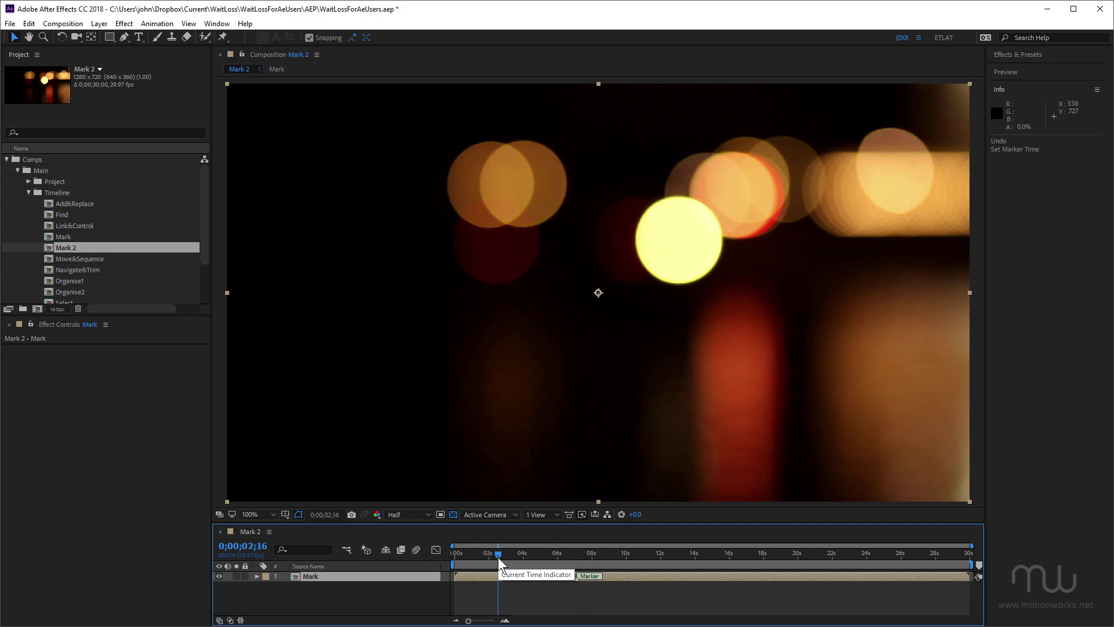
{"action": "key", "text": "KP_Multiply"}
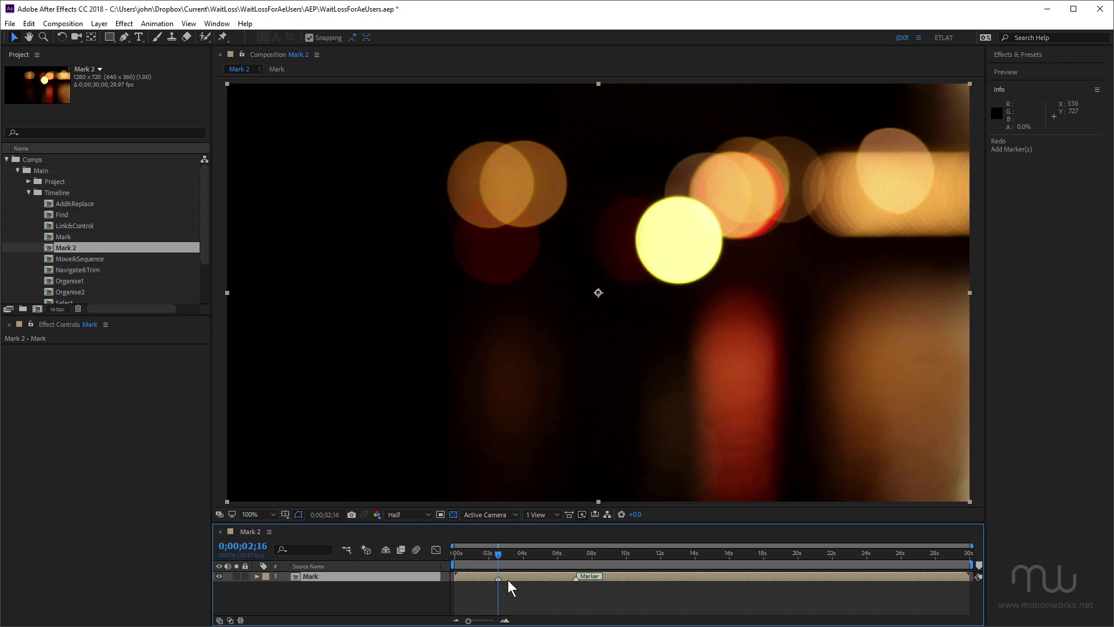
- Slide the Sea Foam Marker from 0;00;07;02 to 0;00;16;28, confirming the 0;00;14;12 gap in Info
{"action": "key", "text": "alt"}
{"action": "key", "text": "alt"}
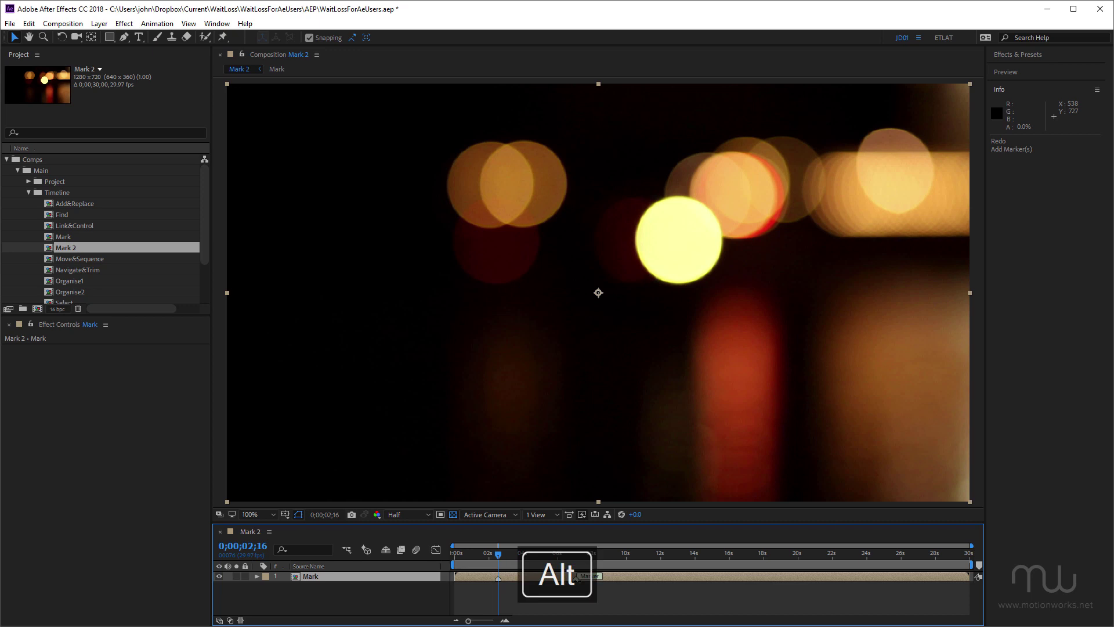
{"action": "left_click", "coordinate": [576, 578], "text": "alt"}
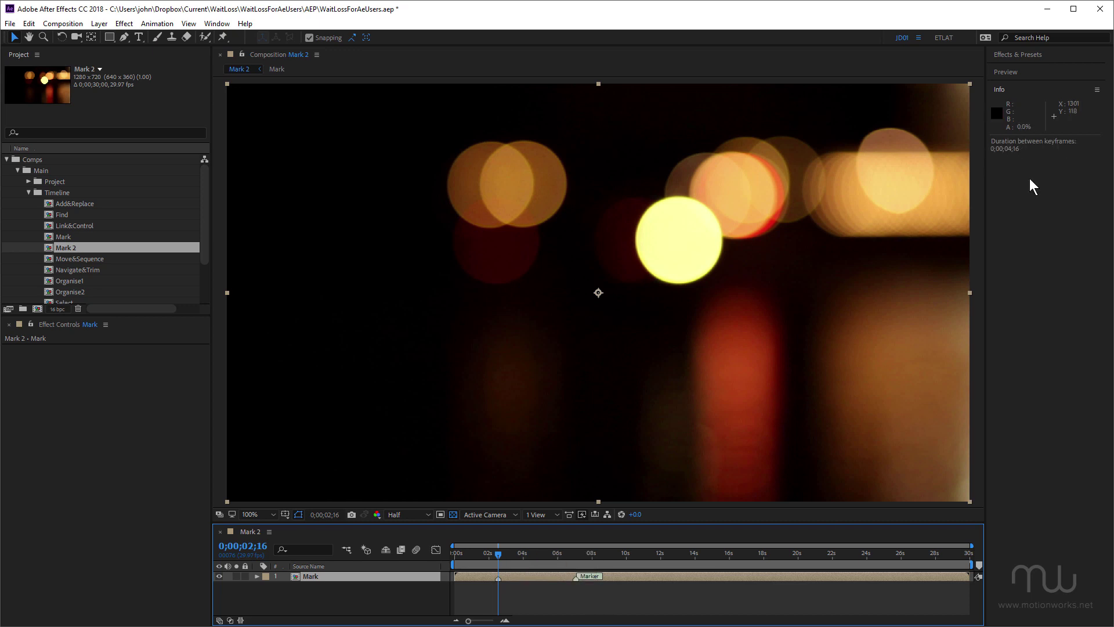
{"action": "left_click_drag", "start_coordinate": [576, 578], "coordinate": [746, 578]}
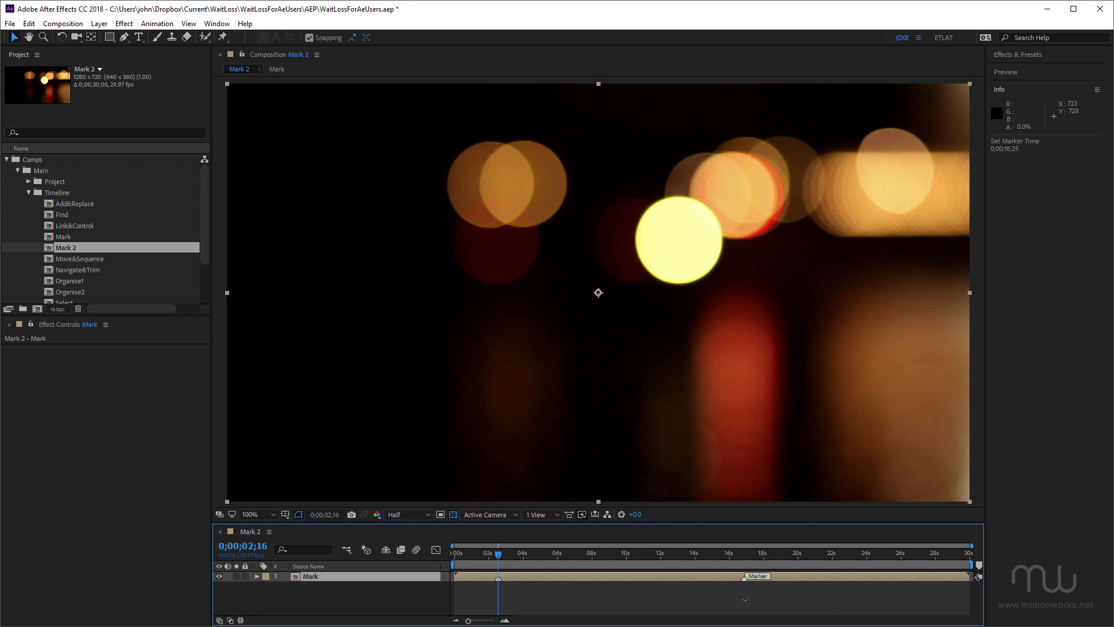
{"action": "left_click", "coordinate": [499, 578], "text": "alt"}
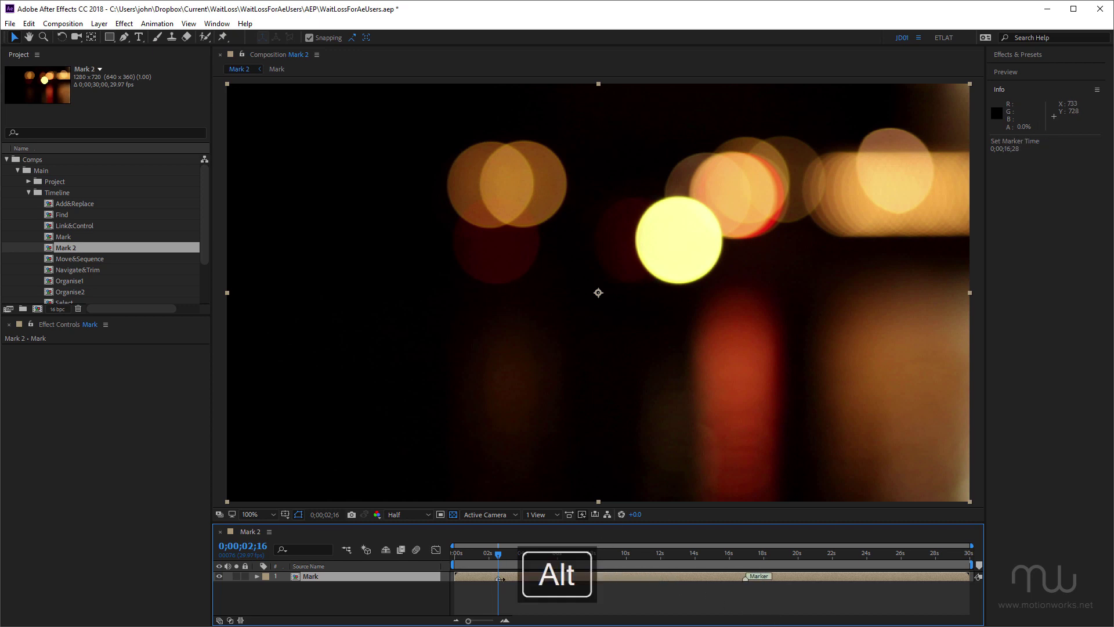
{"action": "left_click", "coordinate": [746, 578], "text": "alt"}
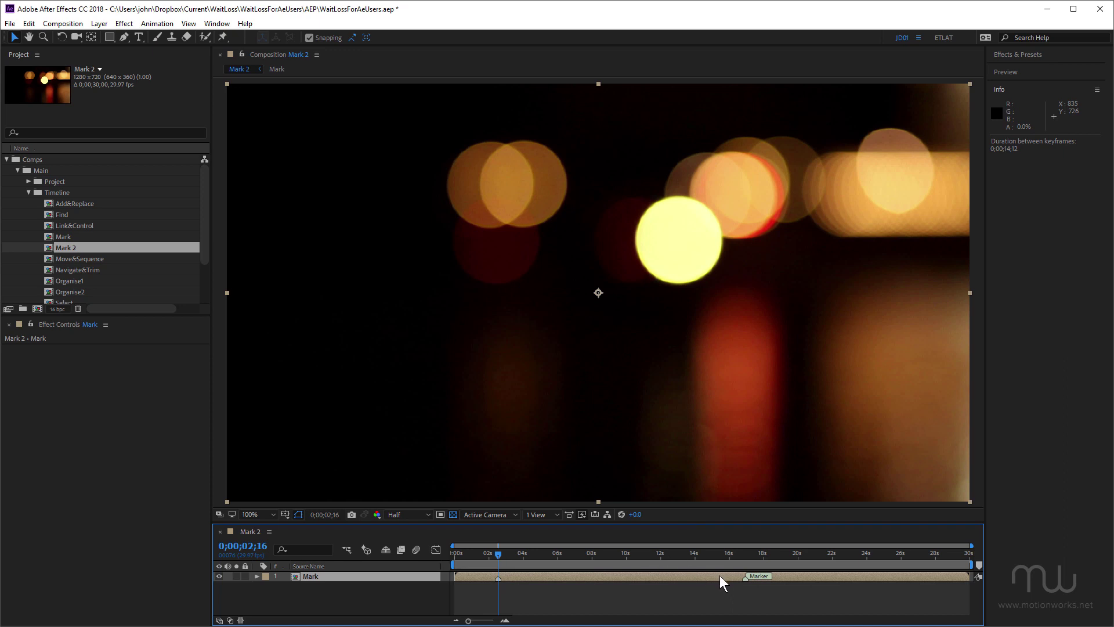
{"action": "key", "text": "k"}
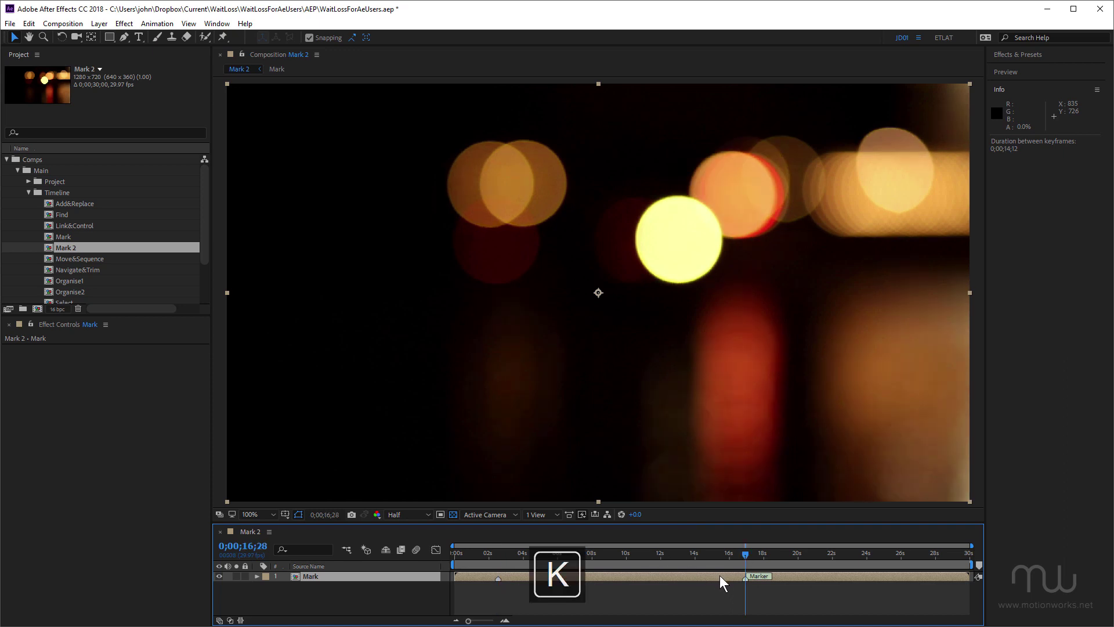
{"action": "key", "text": "j"}
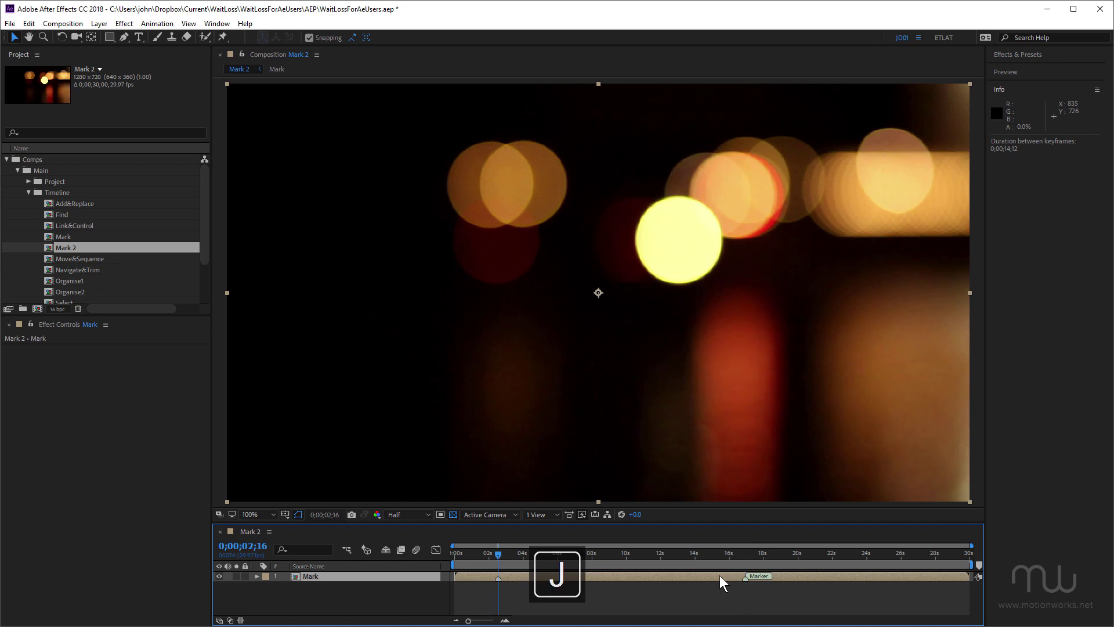